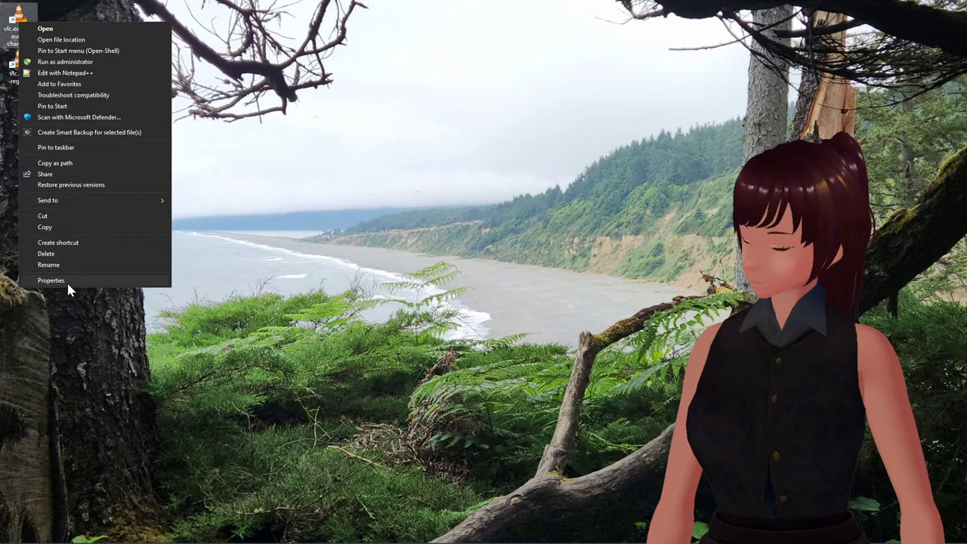
- Open the VLC shortcut's Properties and inspect the --sout-all arguments in its Target field
{"action": "left_click", "coordinate": [67, 280]}
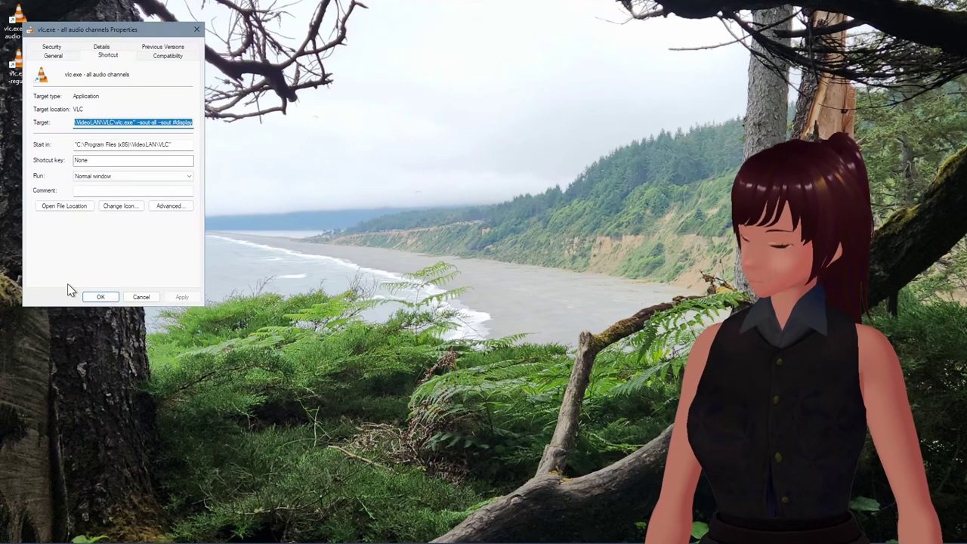
{"action": "left_click", "coordinate": [124, 121]}
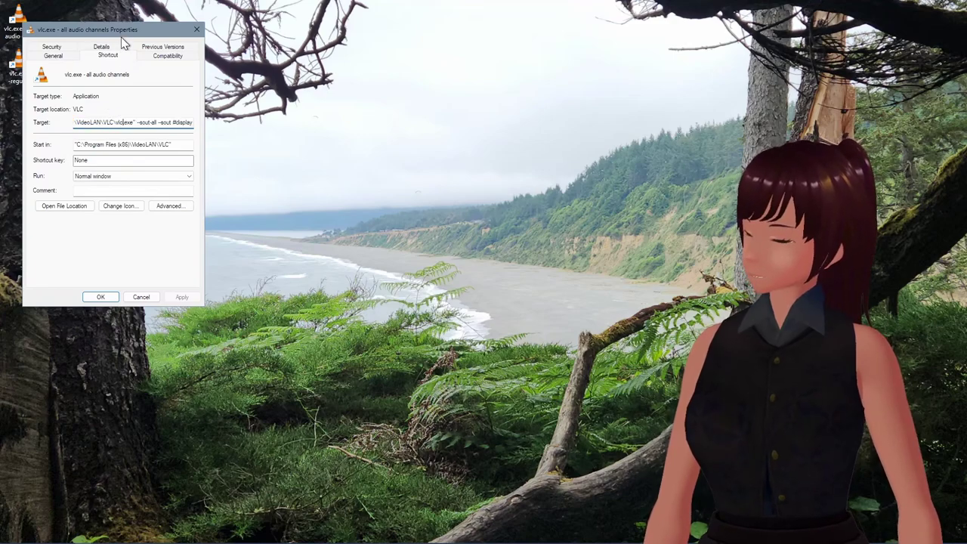
{"action": "left_click_drag", "start_coordinate": [121, 33], "coordinate": [488, 61]}
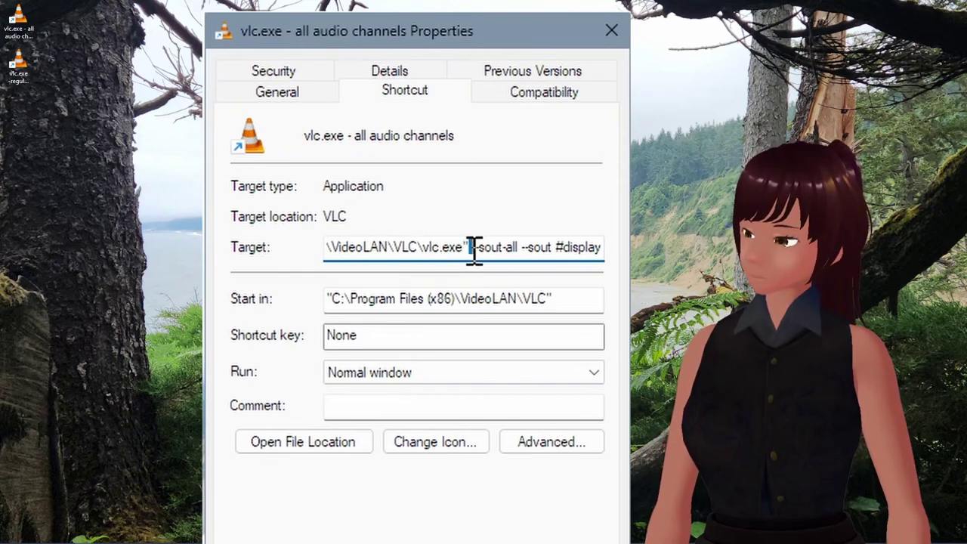
{"action": "left_click_drag", "start_coordinate": [470, 249], "coordinate": [601, 250]}
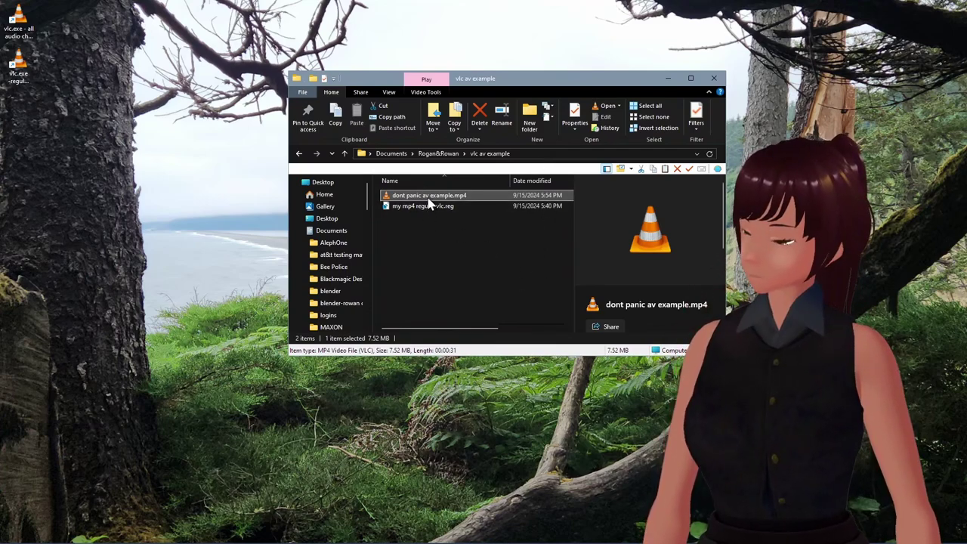
{"action": "left_click_drag", "start_coordinate": [385, 198], "coordinate": [18, 58]}
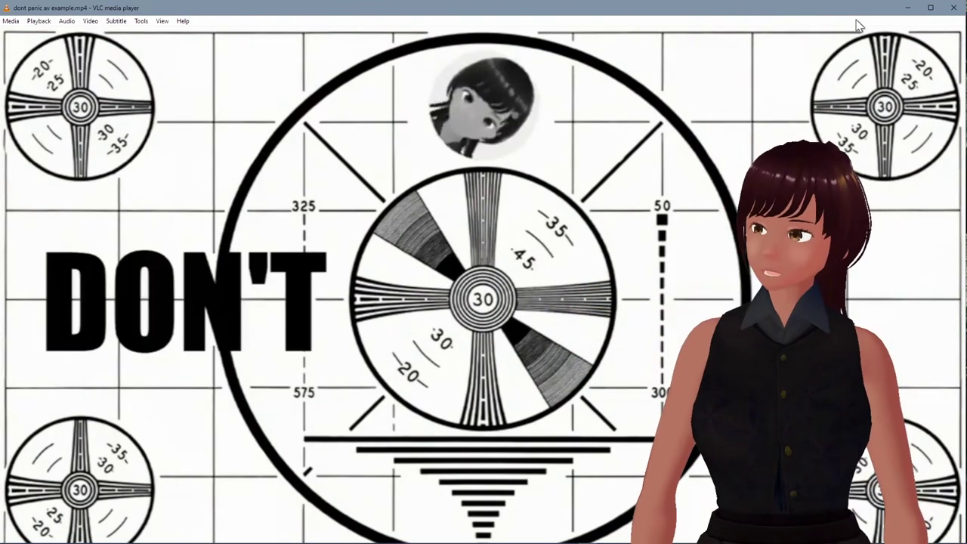
{"action": "left_click", "coordinate": [957, 9]}
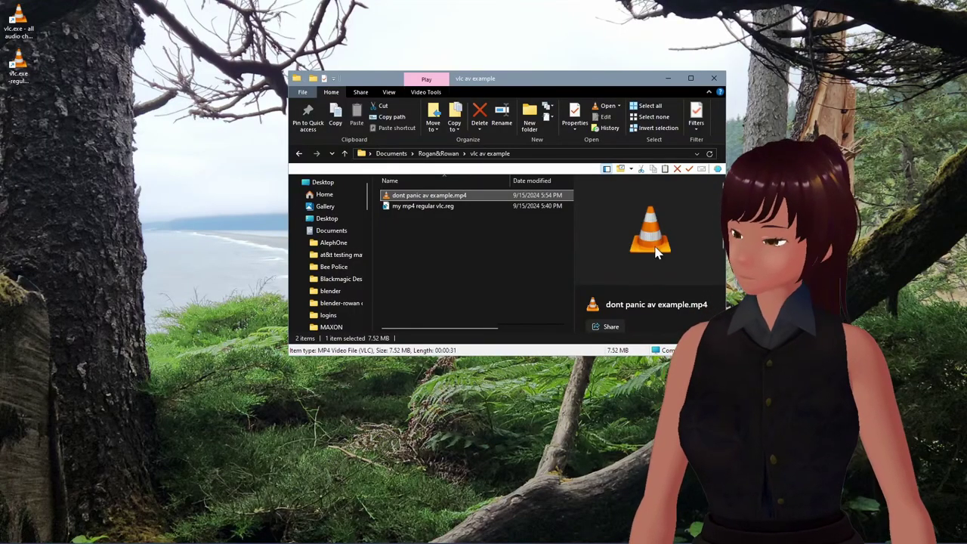
{"action": "left_click_drag", "start_coordinate": [462, 202], "coordinate": [20, 27]}
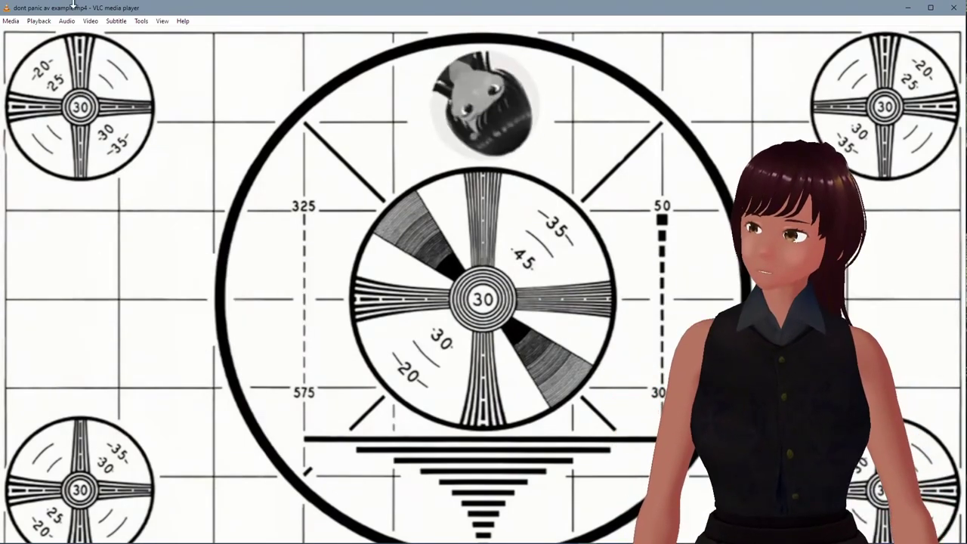
{"action": "left_click", "coordinate": [957, 9]}
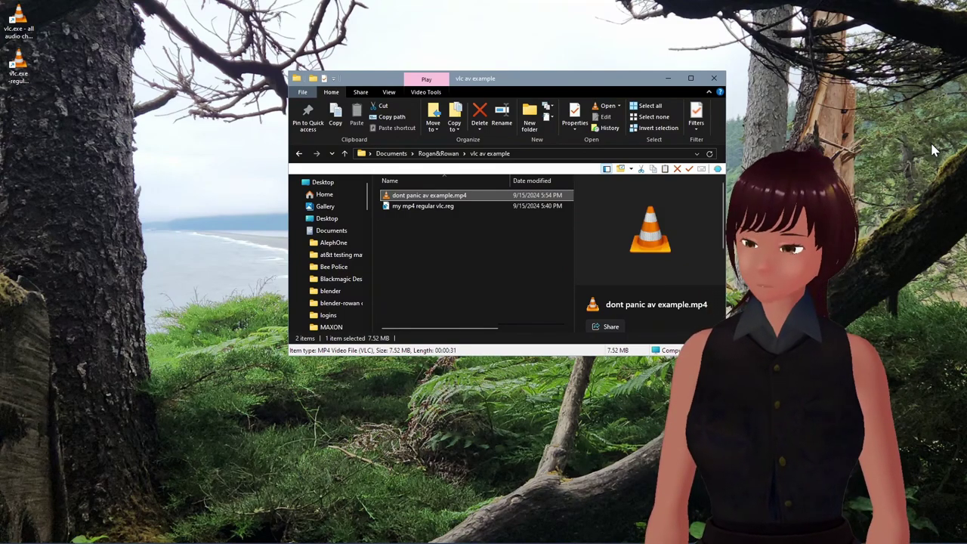
{"action": "double_click", "coordinate": [436, 199]}
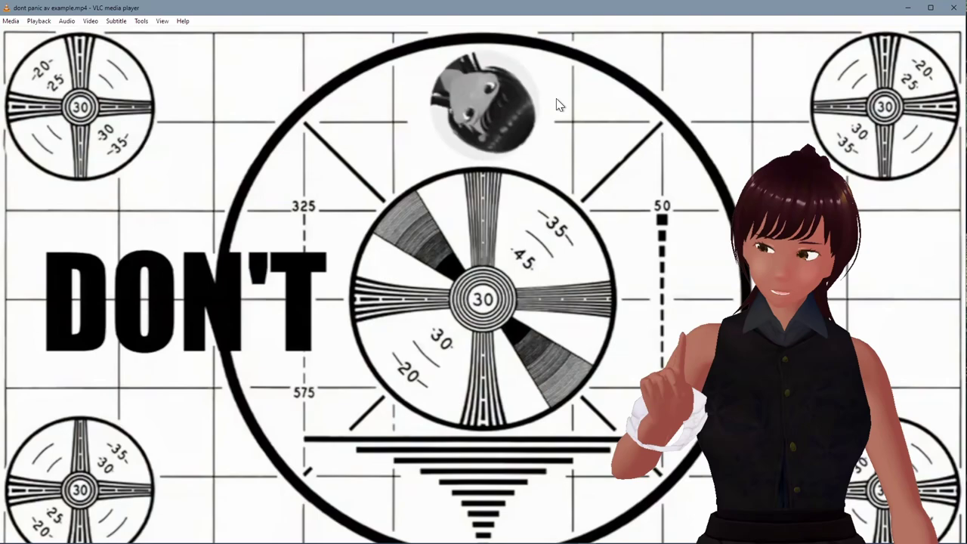
{"action": "left_click", "coordinate": [954, 8]}
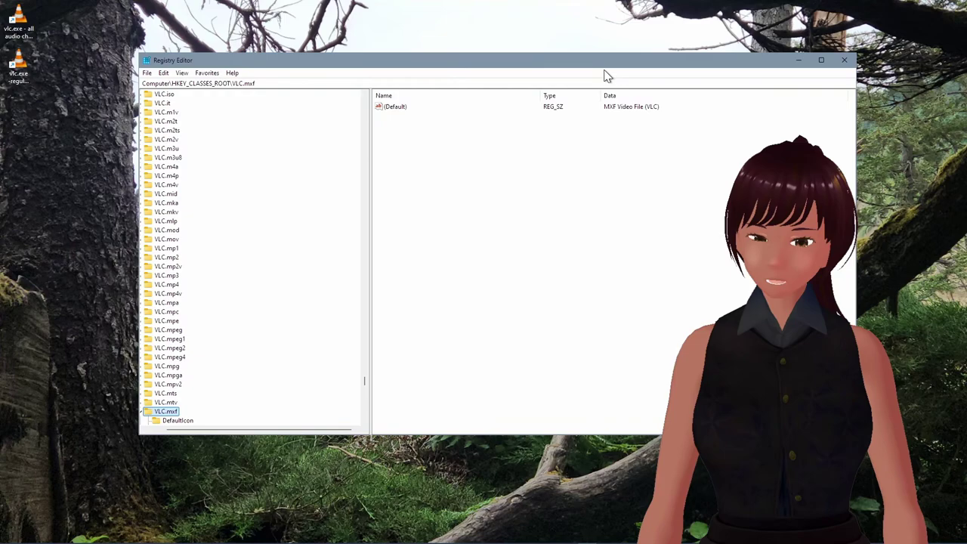
- Select the key path in the address bar, then collapse and re-expand HKEY_CLASSES_ROOT
{"action": "double_click", "coordinate": [181, 83]}
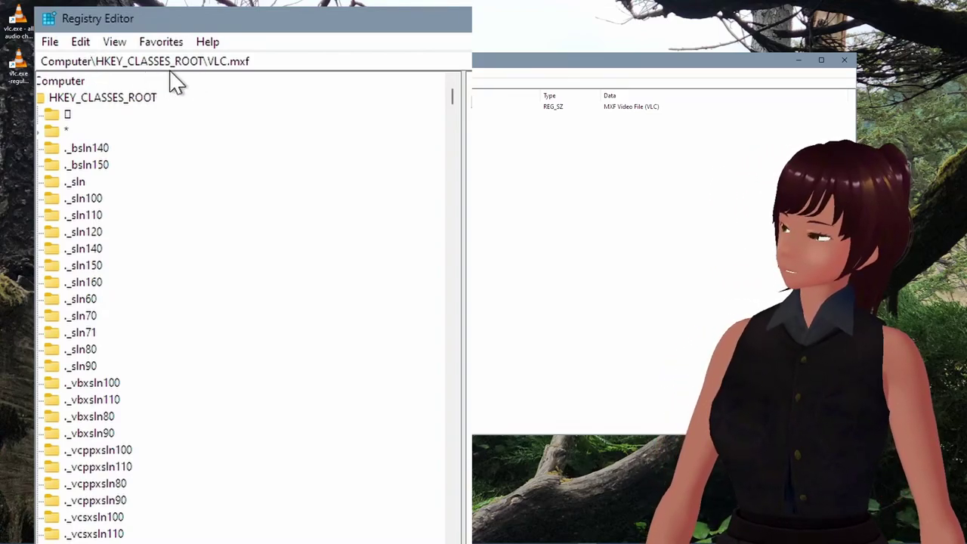
{"action": "left_click", "coordinate": [210, 64]}
{"action": "double_click", "coordinate": [257, 64]}
{"action": "left_click_drag", "start_coordinate": [255, 61], "coordinate": [40, 64]}
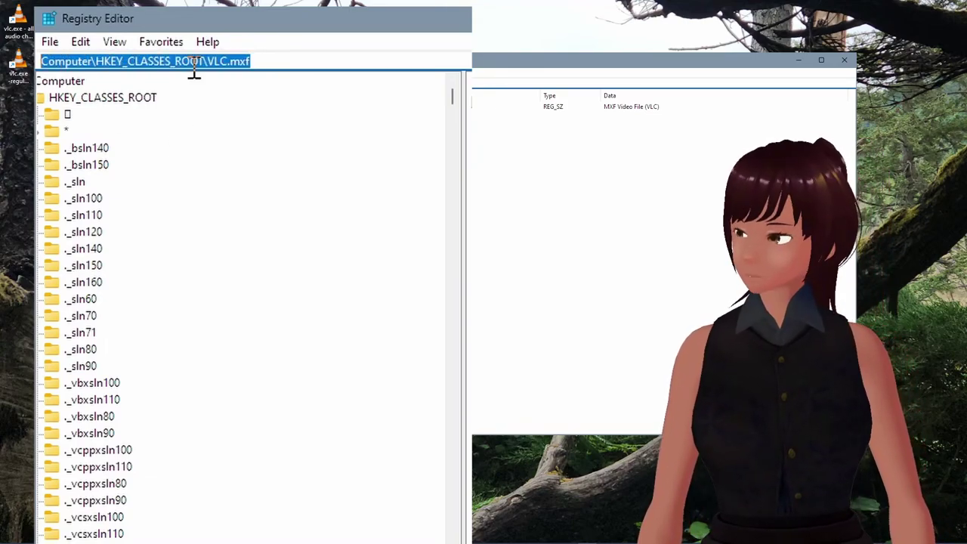
{"action": "left_click", "coordinate": [252, 61]}
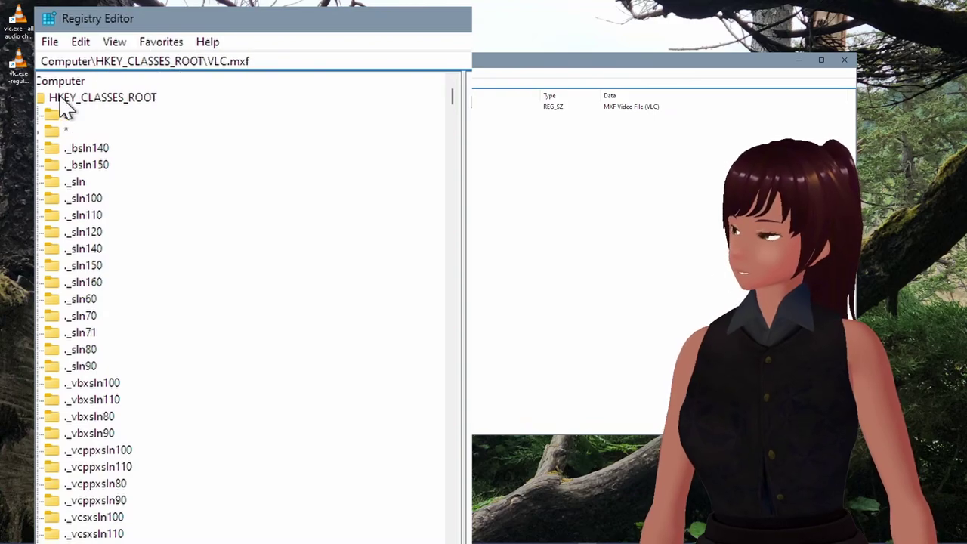
{"action": "left_click", "coordinate": [63, 99]}
{"action": "double_click", "coordinate": [52, 103]}
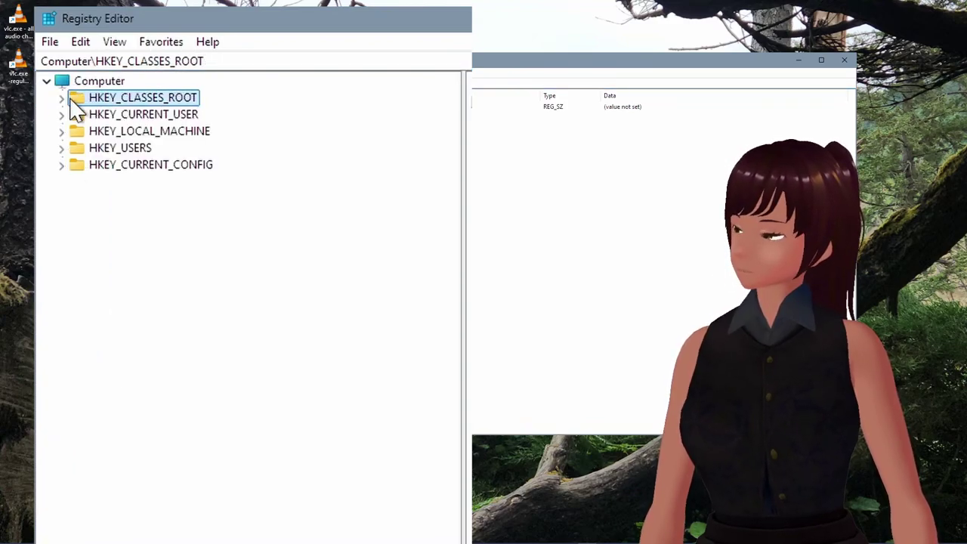
{"action": "double_click", "coordinate": [76, 98]}
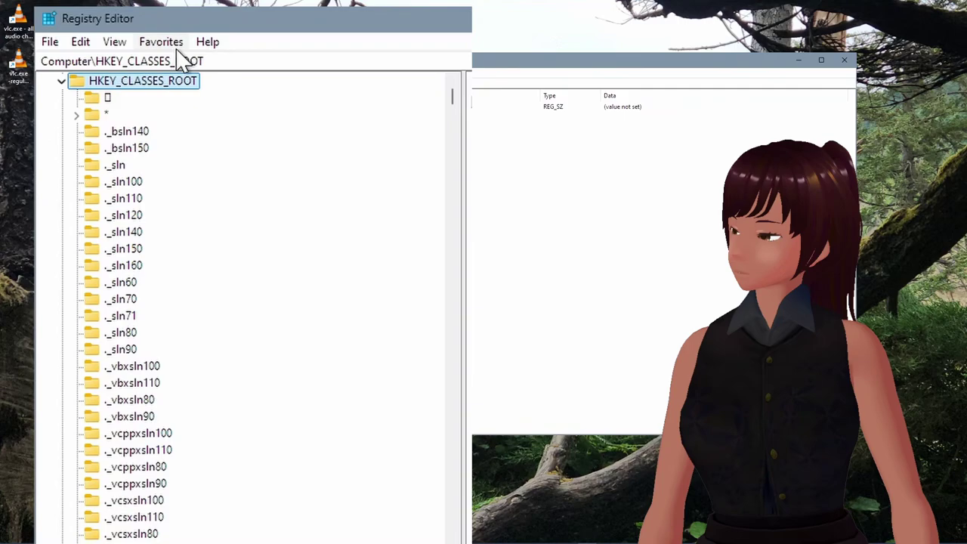
- Type \vlc.mp4 after HKEY_CLASSES_ROOT in the address bar
{"action": "left_click", "coordinate": [233, 66]}
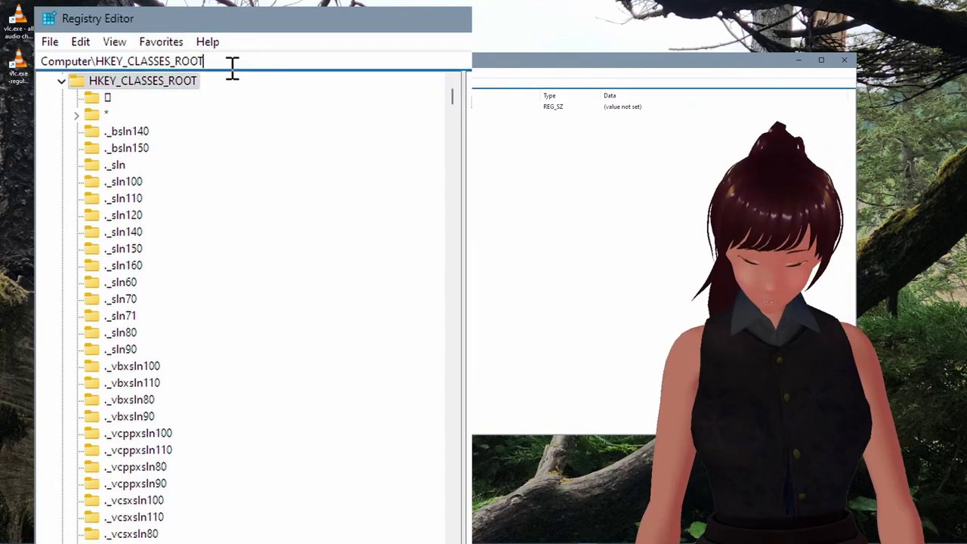
{"action": "type", "text": "\\vlc"}
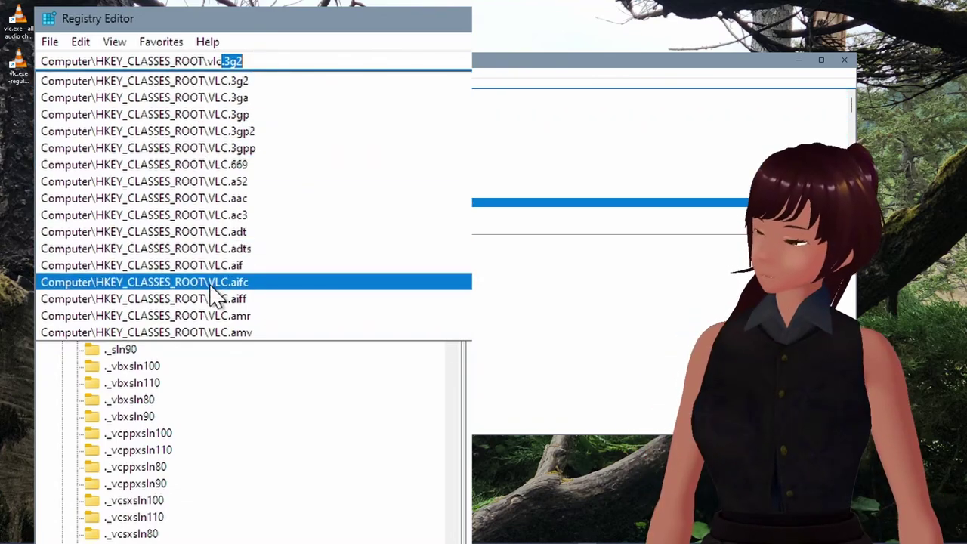
{"action": "scroll", "coordinate": [216, 306], "scroll_direction": "down", "scroll_amount": 6}
{"action": "scroll", "coordinate": [214, 298], "scroll_direction": "down", "scroll_amount": 3}
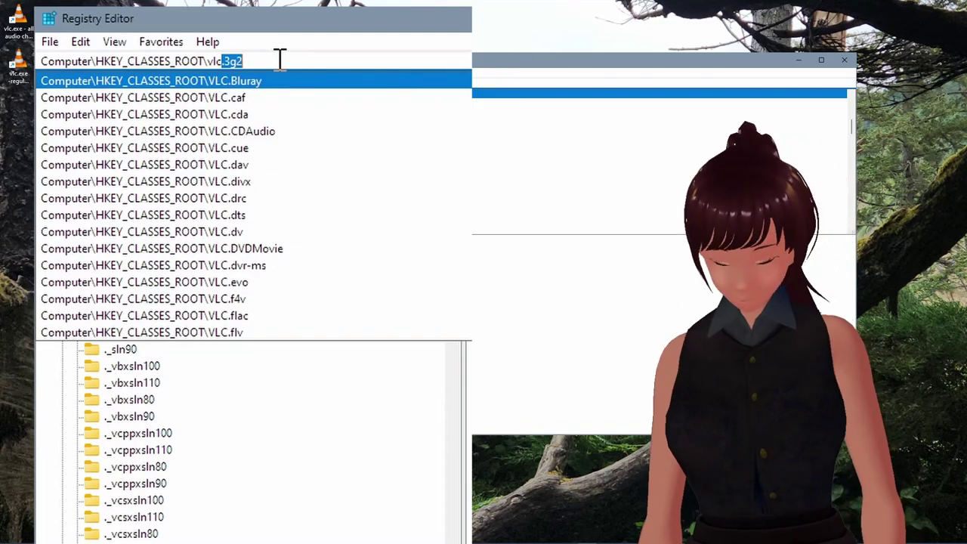
{"action": "type", "text": ".mp4"}
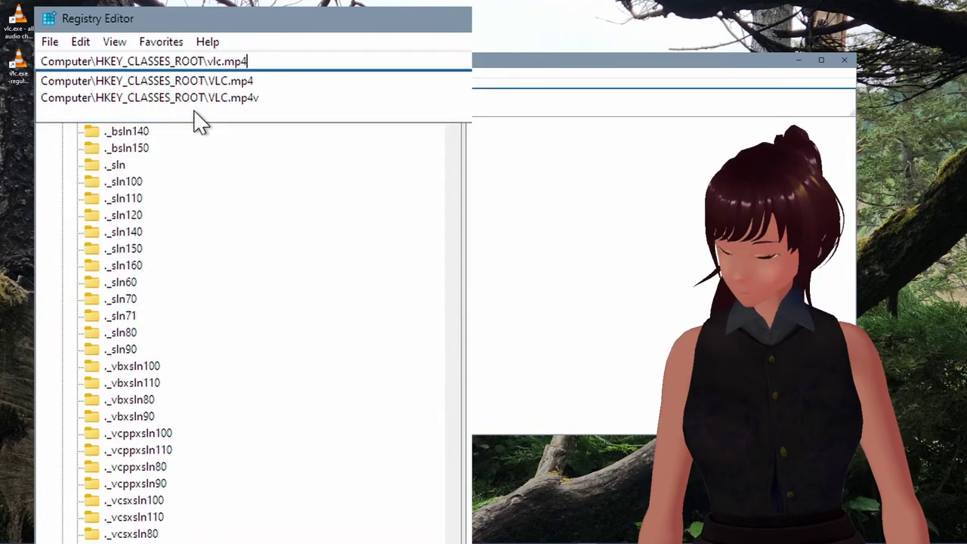
- Go to VLC.mp4 and expand shell > AddToPlaylistVLC to show its command key
{"action": "left_click", "coordinate": [168, 84]}
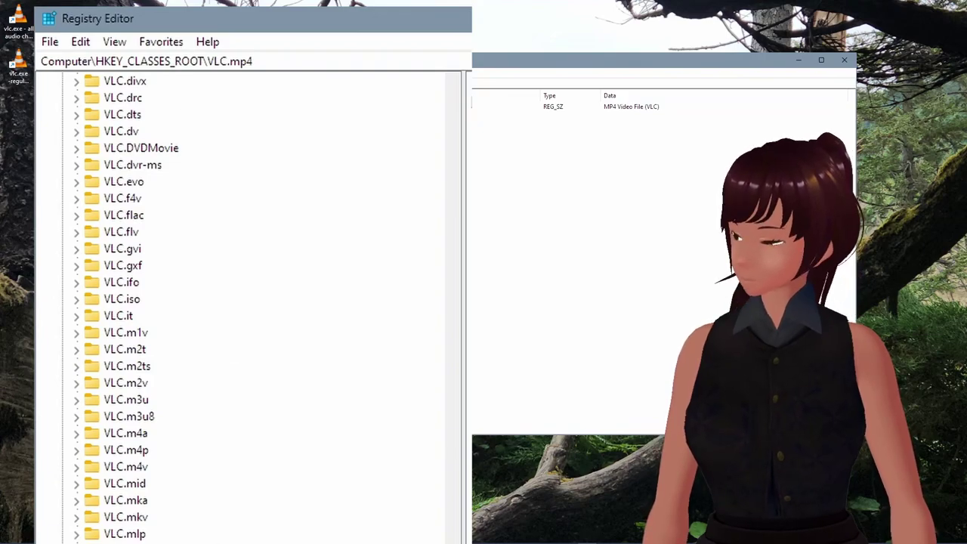
{"action": "scroll", "coordinate": [269, 529], "scroll_direction": "down", "scroll_amount": 5}
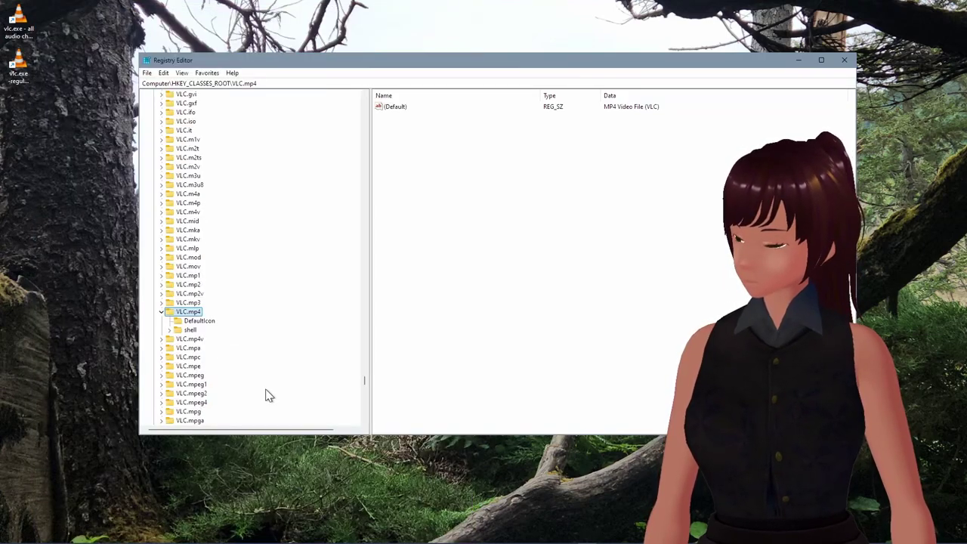
{"action": "scroll", "coordinate": [268, 395], "scroll_direction": "down", "scroll_amount": 5}
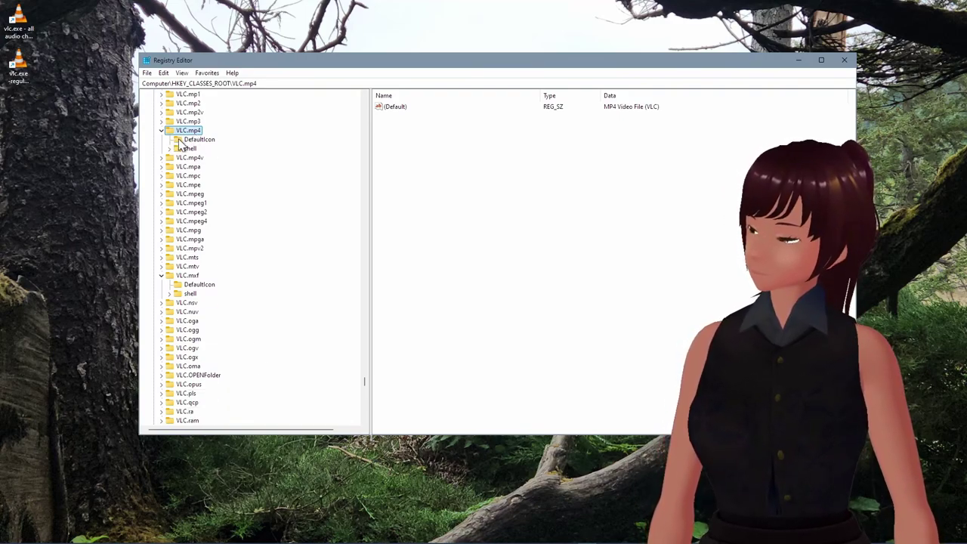
{"action": "left_click", "coordinate": [196, 139]}
{"action": "left_click", "coordinate": [188, 149]}
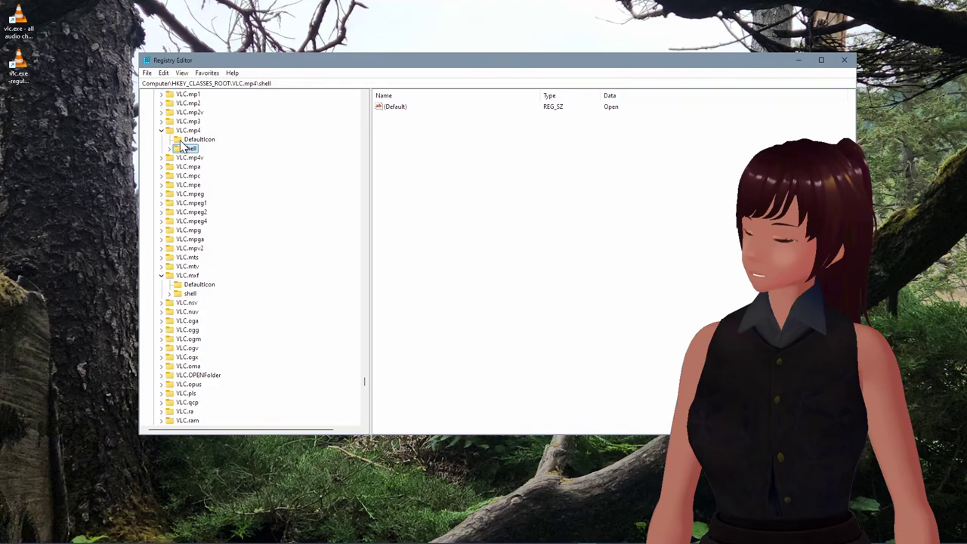
{"action": "left_click", "coordinate": [171, 150]}
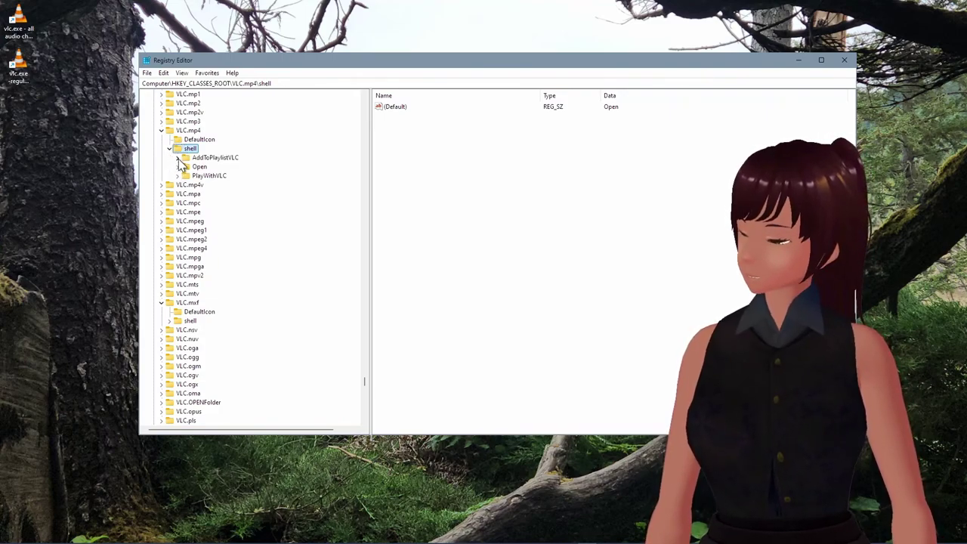
{"action": "left_click", "coordinate": [178, 158]}
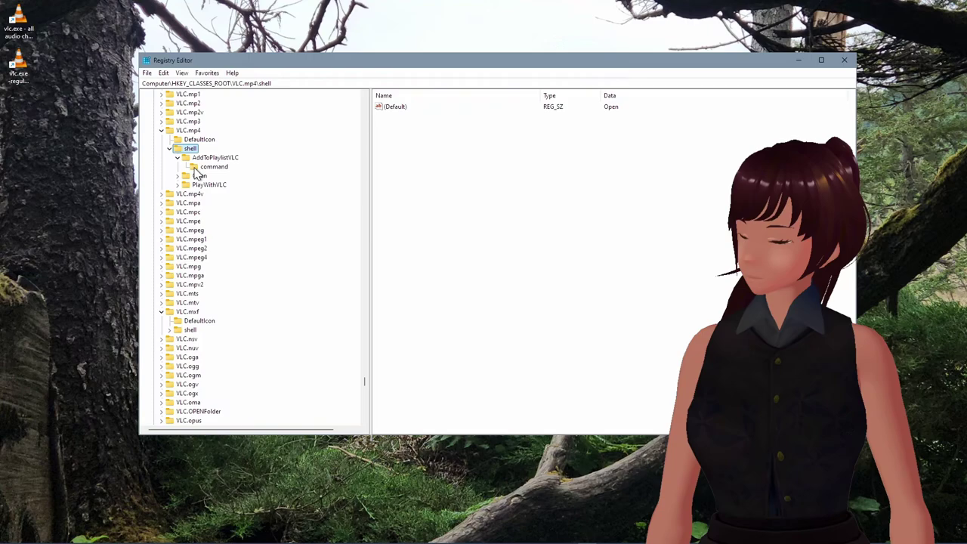
{"action": "left_click", "coordinate": [210, 167]}
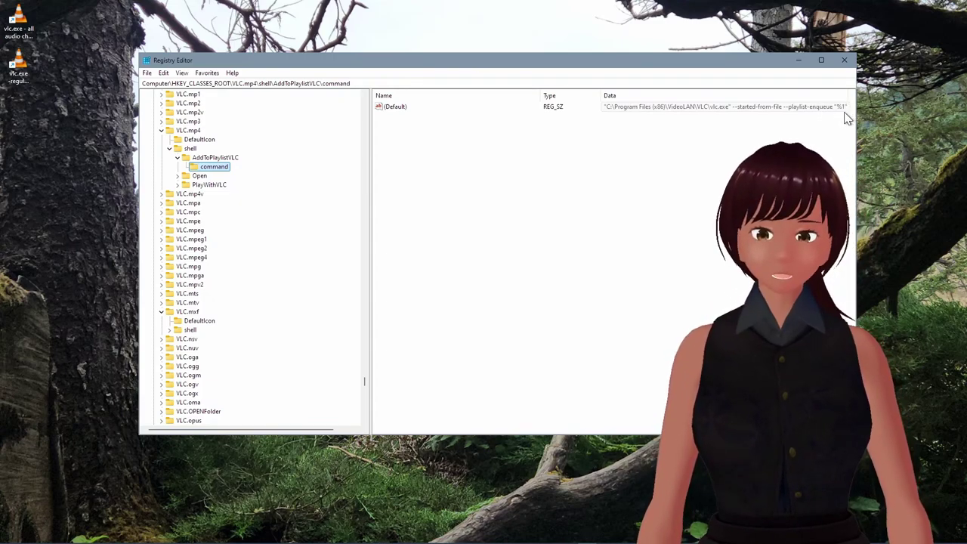
- Read the (Default) data of the Open and PlayWithVLC command keys under VLC.mp4's shell
{"action": "left_click", "coordinate": [738, 108]}
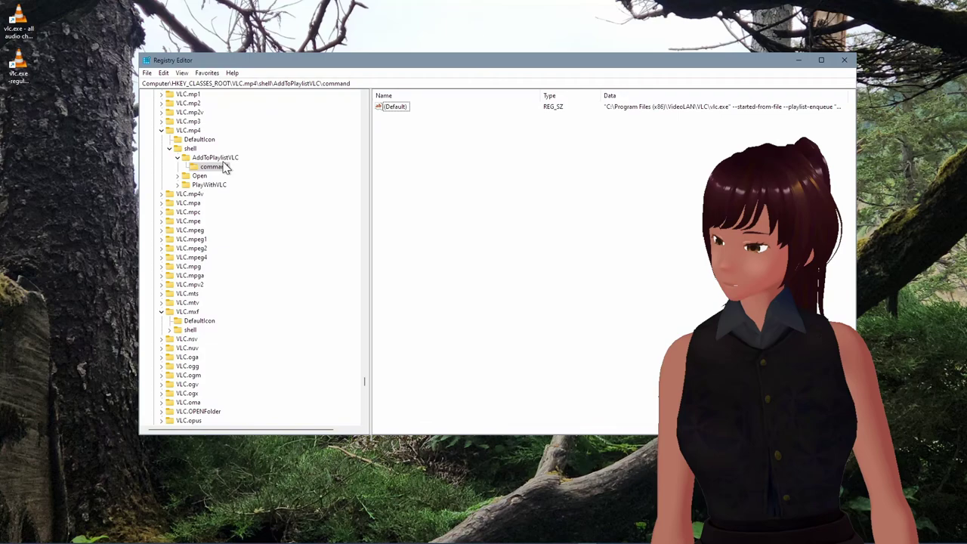
{"action": "left_click", "coordinate": [177, 176]}
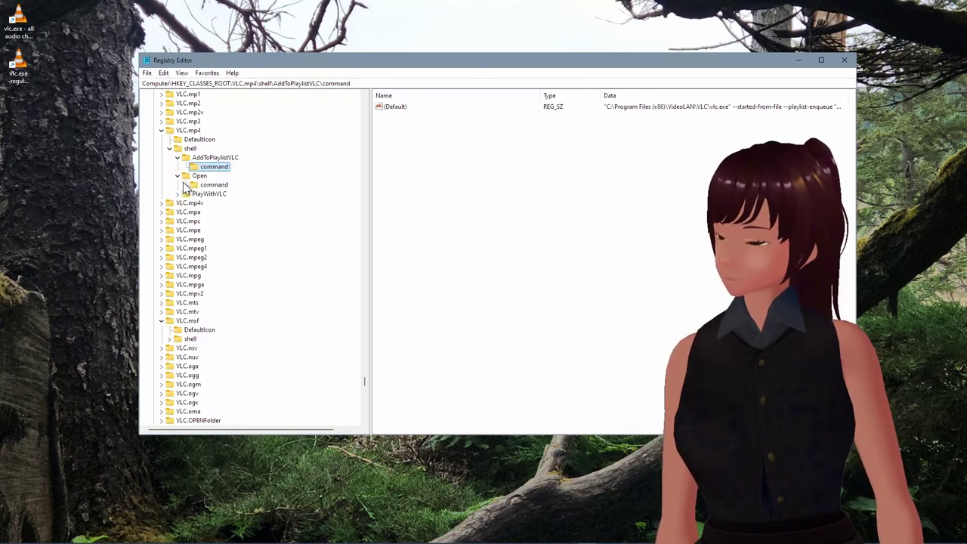
{"action": "left_click", "coordinate": [211, 185]}
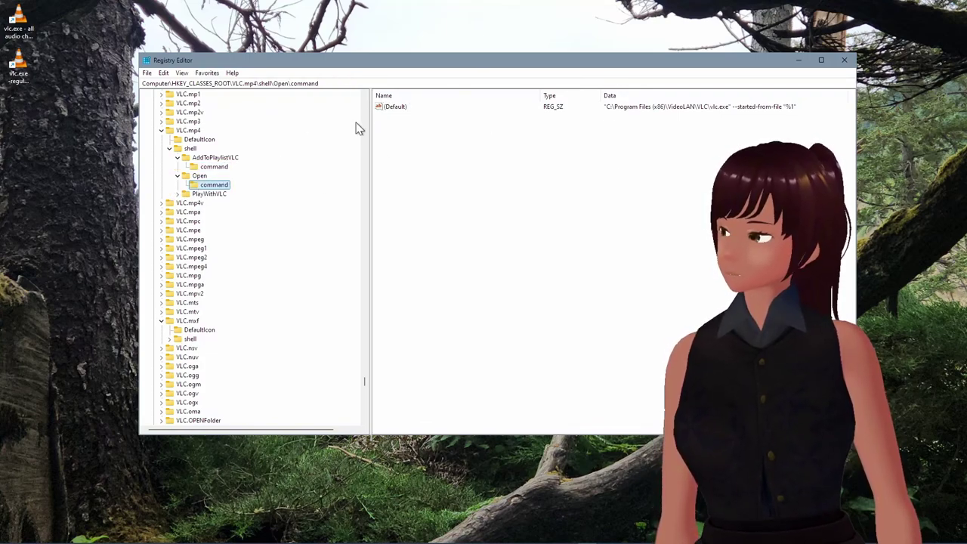
{"action": "left_click", "coordinate": [178, 194]}
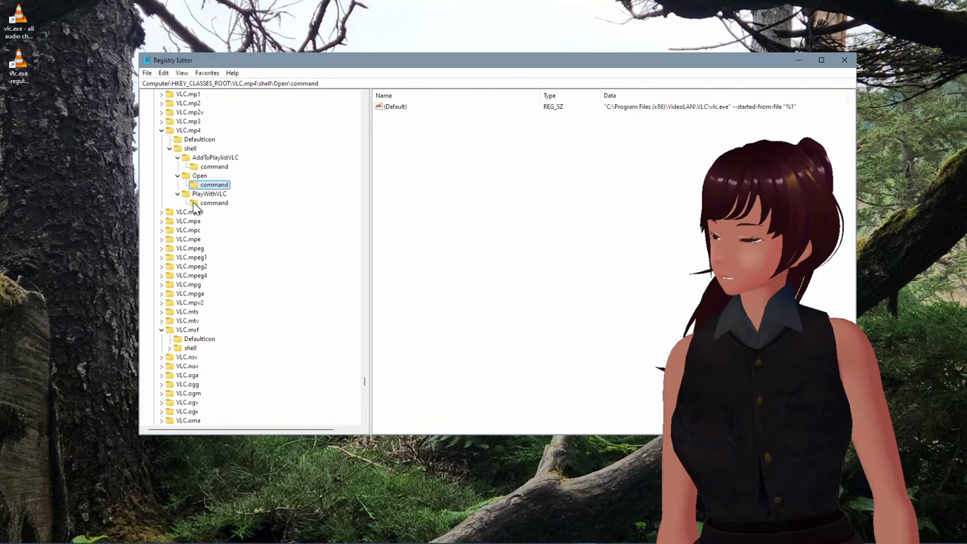
{"action": "left_click", "coordinate": [213, 203]}
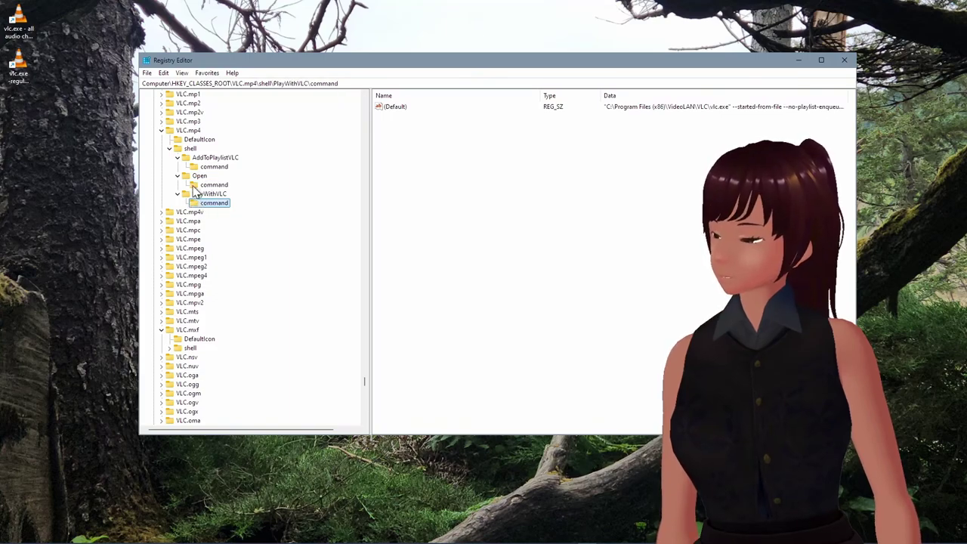
{"action": "left_click", "coordinate": [210, 186]}
{"action": "left_click", "coordinate": [196, 204]}
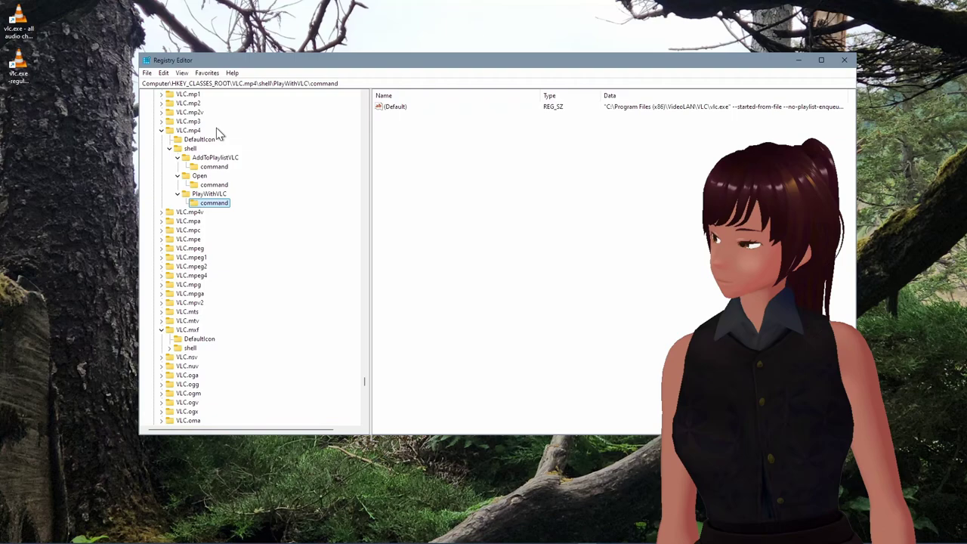
{"action": "left_click", "coordinate": [169, 133]}
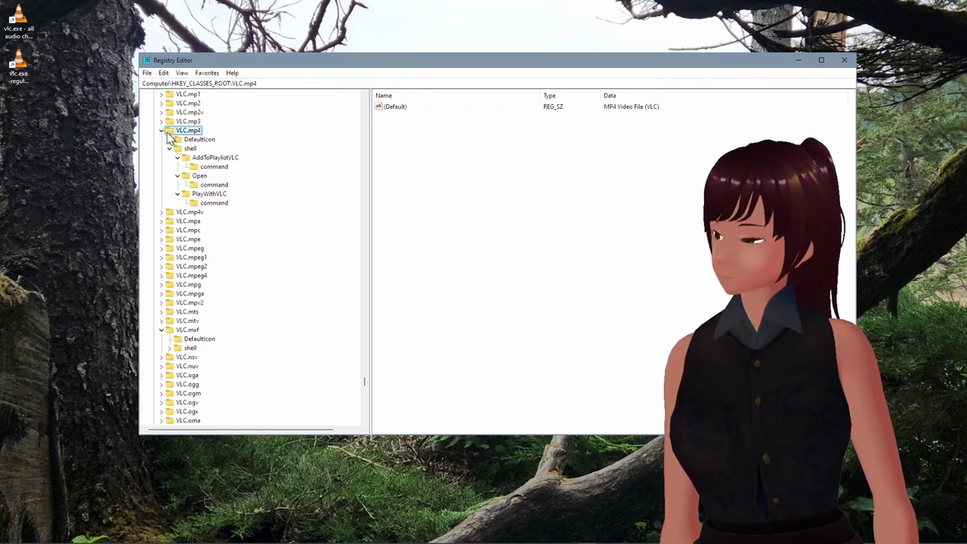
{"action": "right_click", "coordinate": [173, 133]}
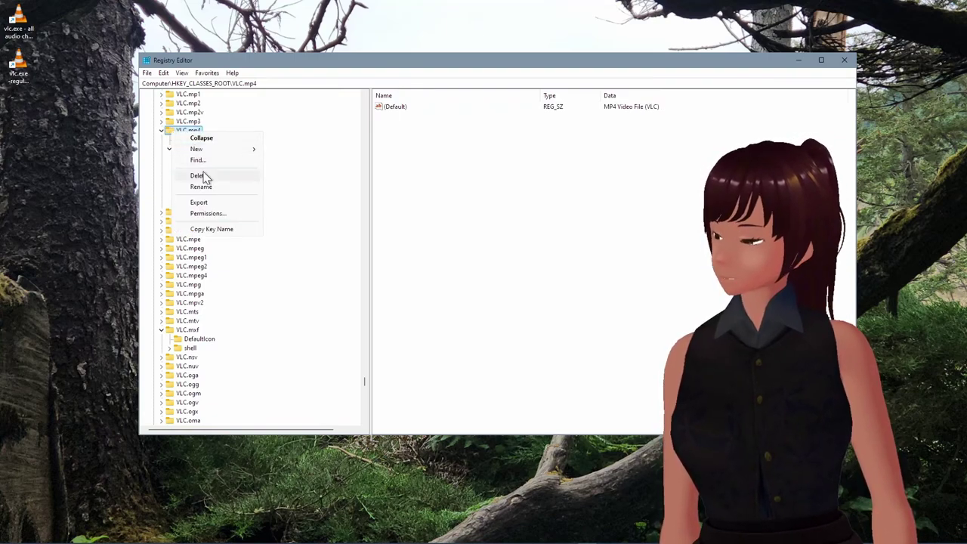
{"action": "left_click", "coordinate": [200, 203]}
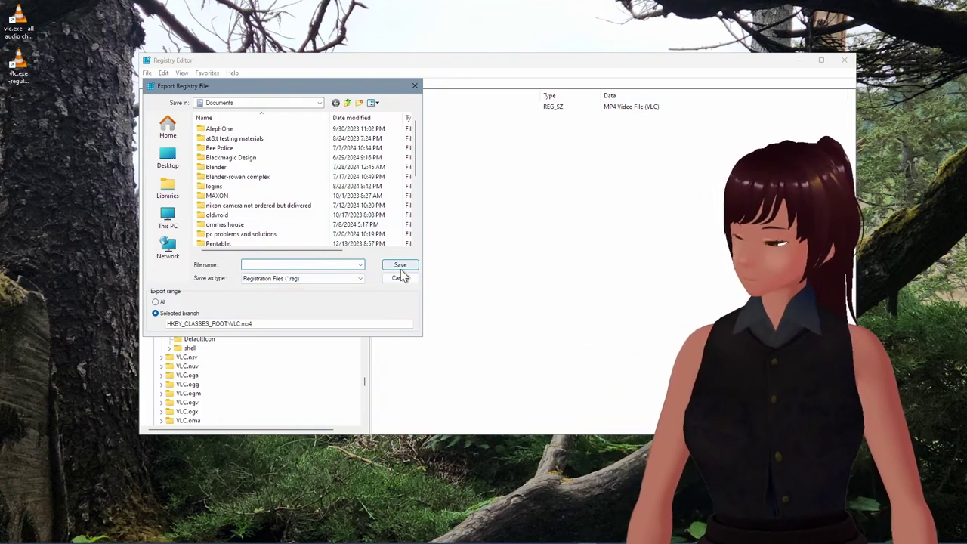
{"action": "left_click", "coordinate": [415, 87]}
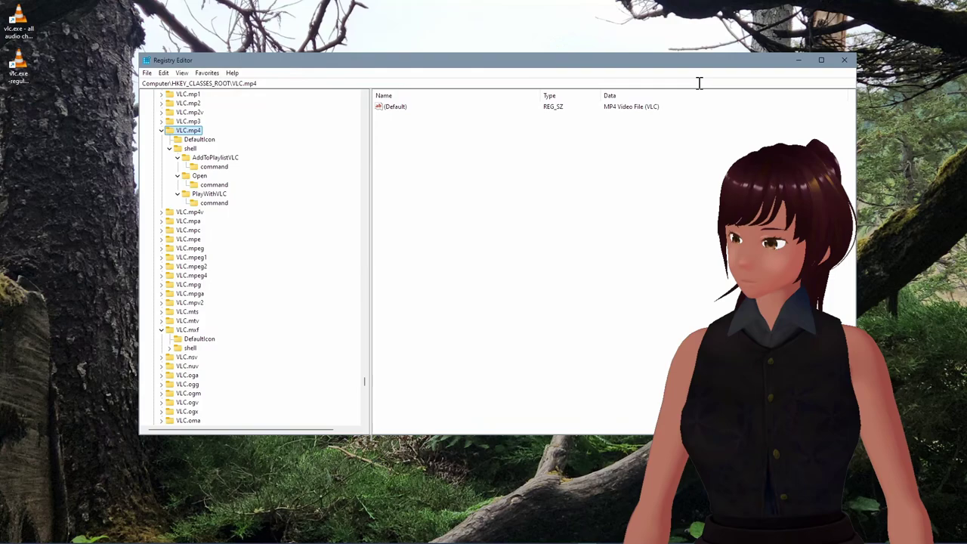
- Open my mp4 regular vlc.reg with the Edit with Notepad++ context-menu entry
{"action": "left_click", "coordinate": [801, 62]}
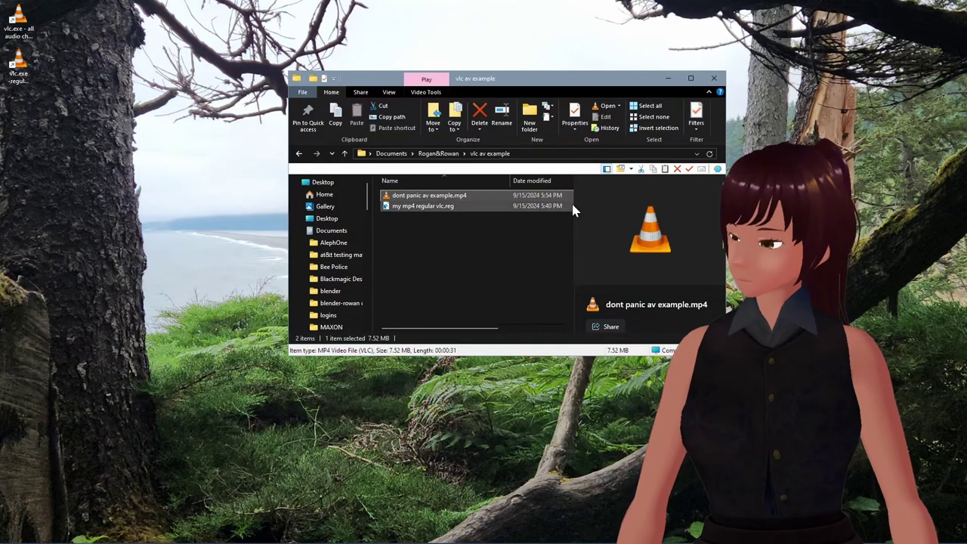
{"action": "left_click", "coordinate": [411, 209]}
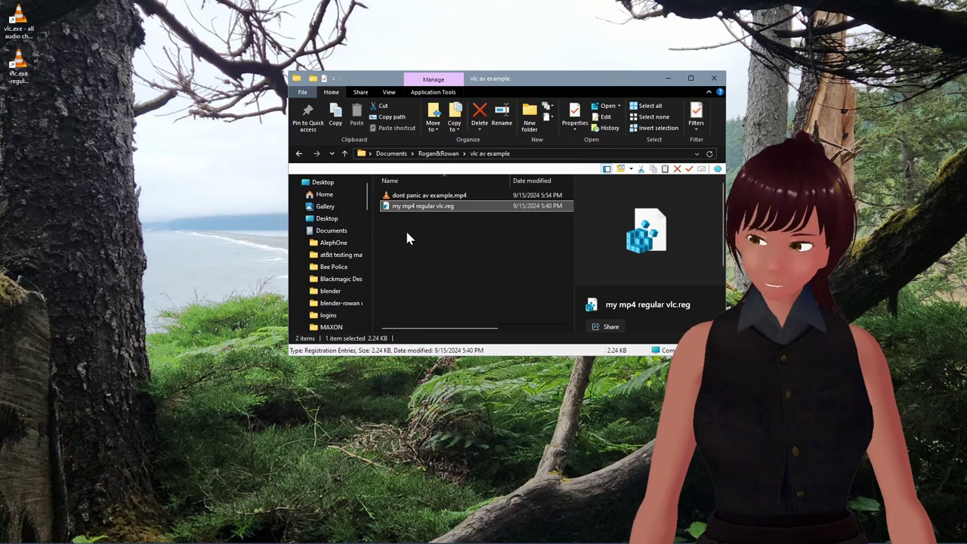
{"action": "right_click", "coordinate": [421, 217]}
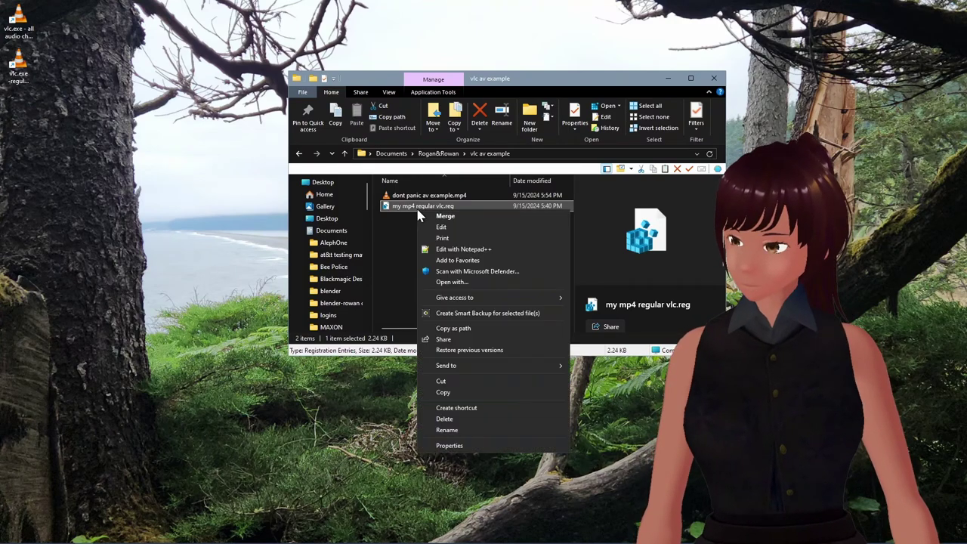
{"action": "left_click", "coordinate": [400, 243]}
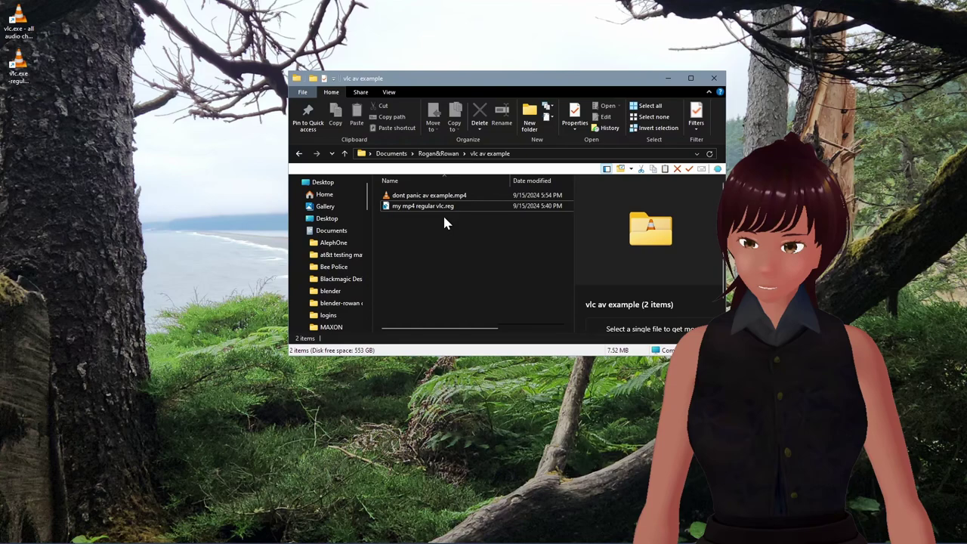
{"action": "right_click", "coordinate": [429, 210]}
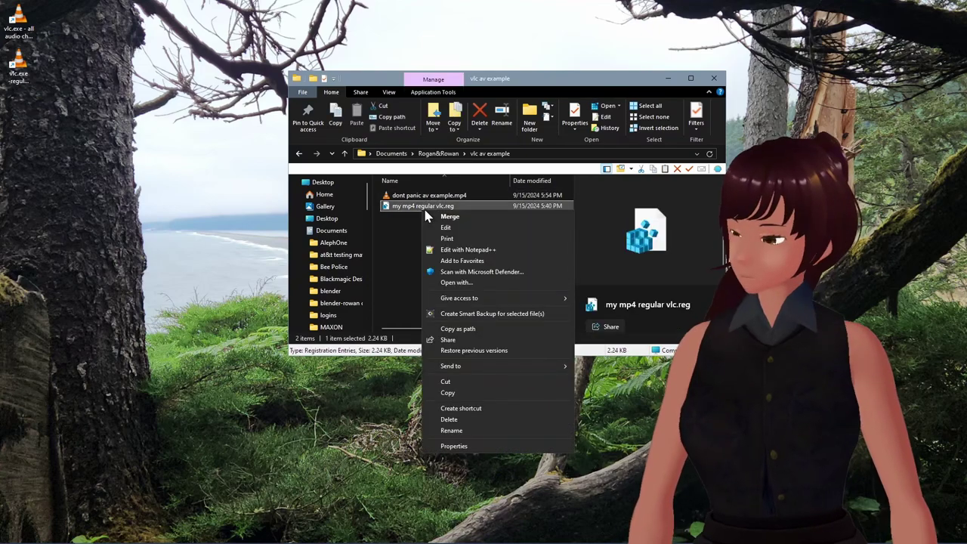
{"action": "left_click", "coordinate": [455, 256]}
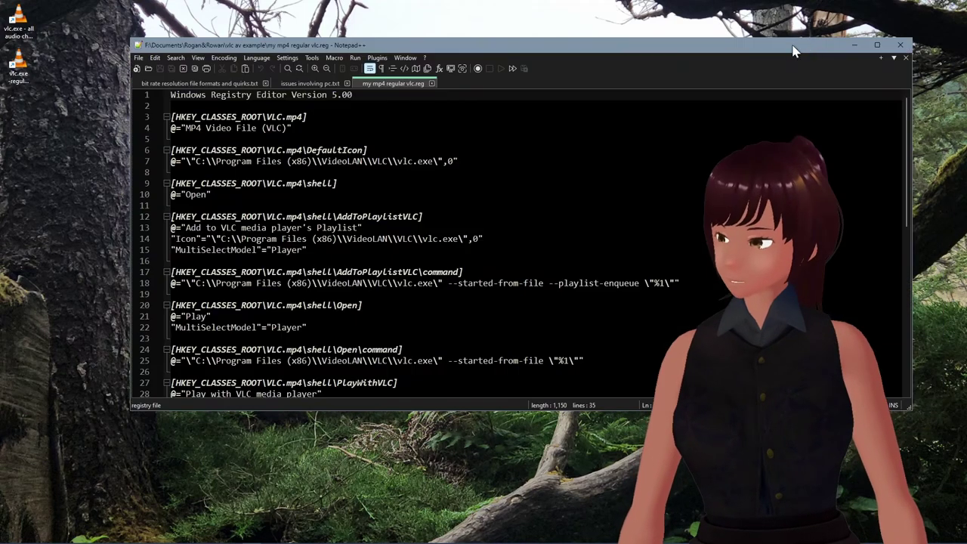
- Maximize Notepad++, inspect the vlc.exe arguments on line 18, then minimize it
{"action": "left_click", "coordinate": [878, 45]}
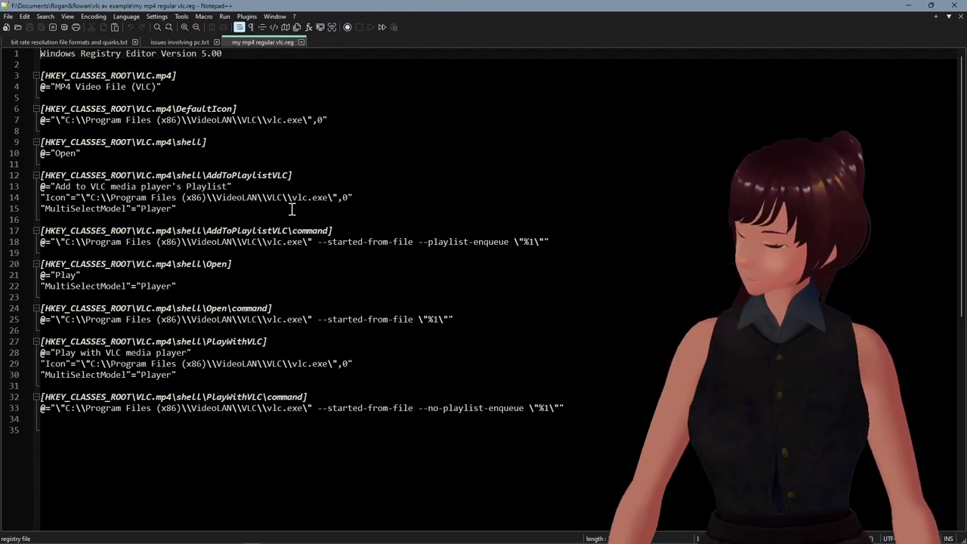
{"action": "double_click", "coordinate": [312, 230]}
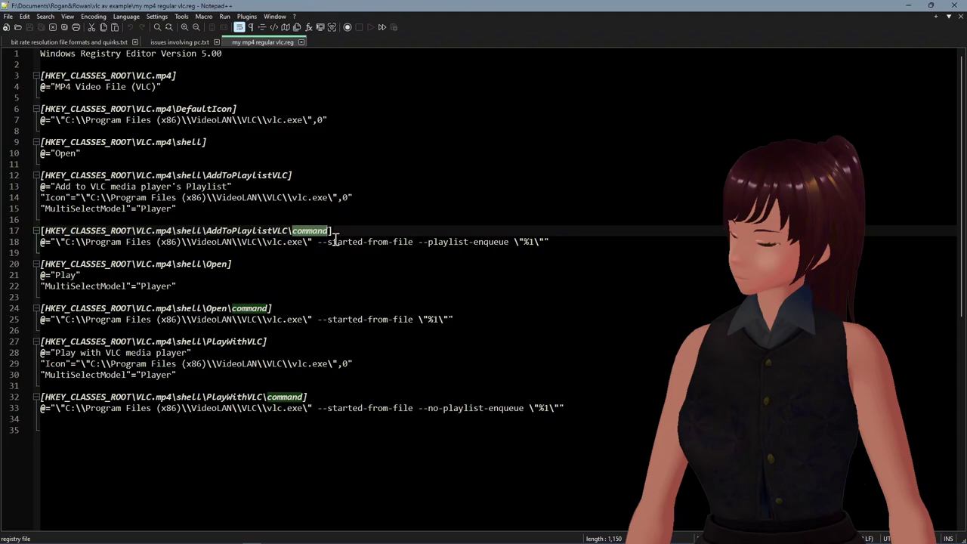
{"action": "left_click_drag", "start_coordinate": [45, 242], "coordinate": [249, 240]}
{"action": "left_click", "coordinate": [381, 232]}
{"action": "left_click", "coordinate": [551, 240], "text": "shift"}
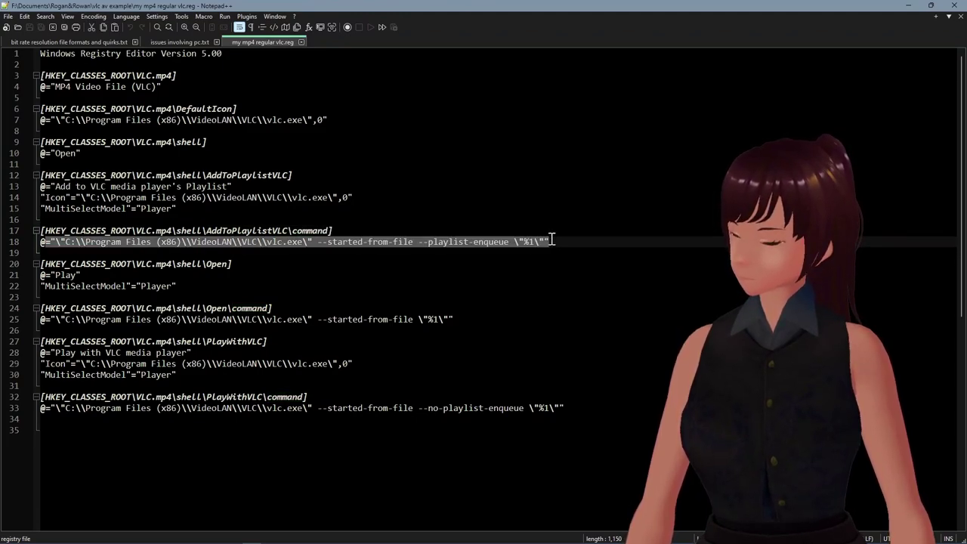
{"action": "left_click", "coordinate": [372, 243]}
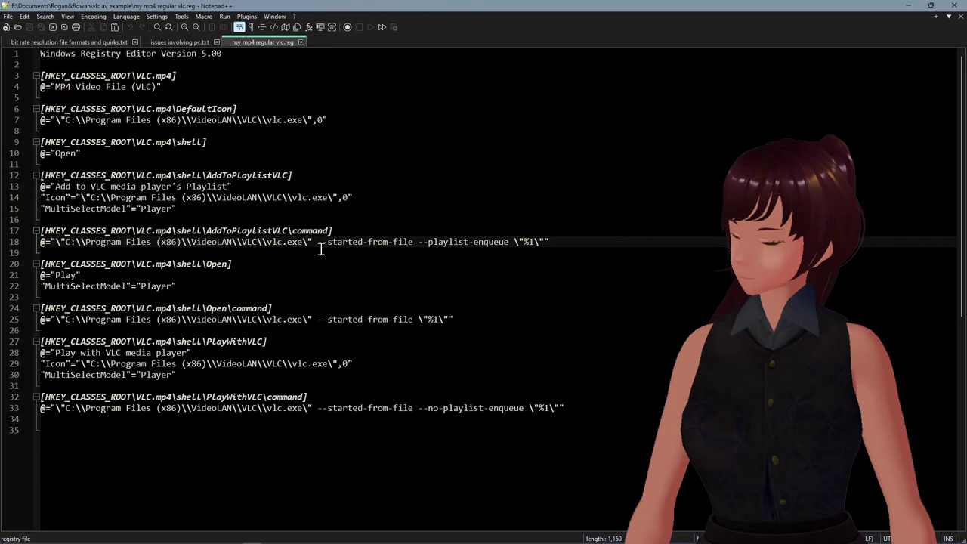
{"action": "left_click_drag", "start_coordinate": [318, 243], "coordinate": [537, 240]}
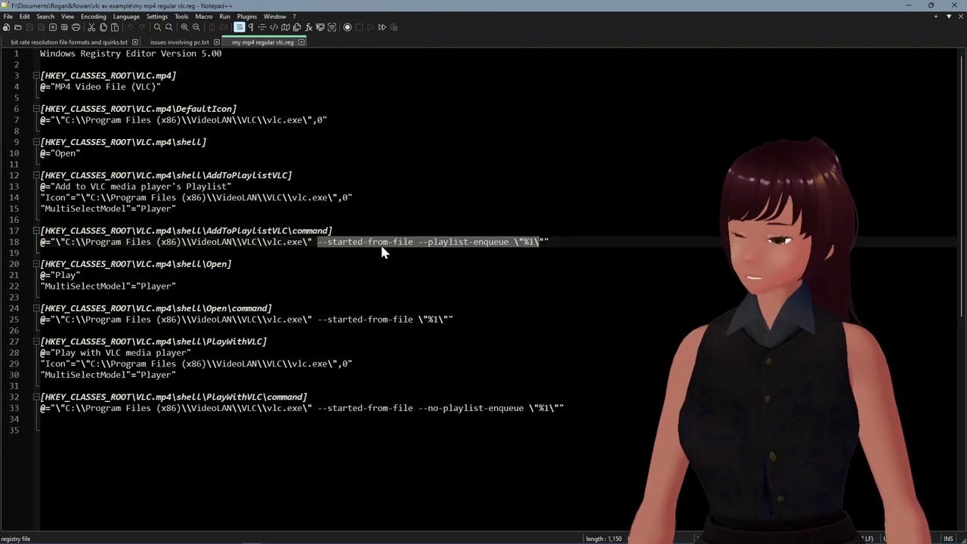
{"action": "left_click", "coordinate": [608, 210]}
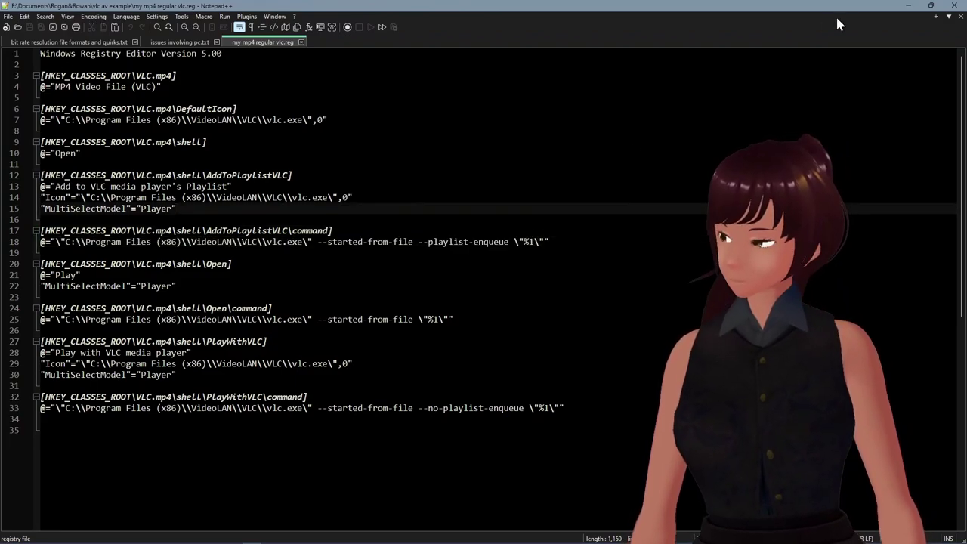
{"action": "left_click", "coordinate": [910, 7]}
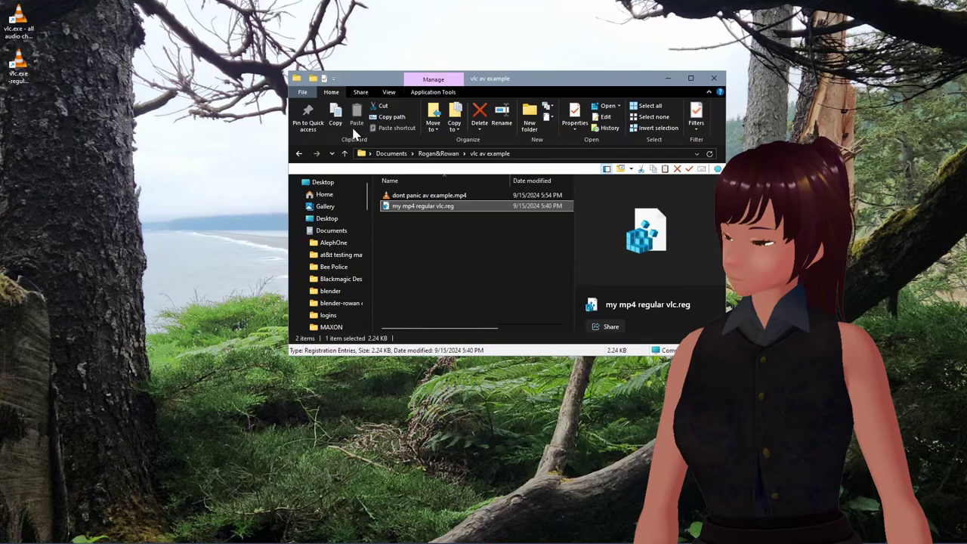
- Copy the --sout-all --sout #display arguments from the desktop VLC shortcut's Target field
{"action": "right_click", "coordinate": [12, 23]}
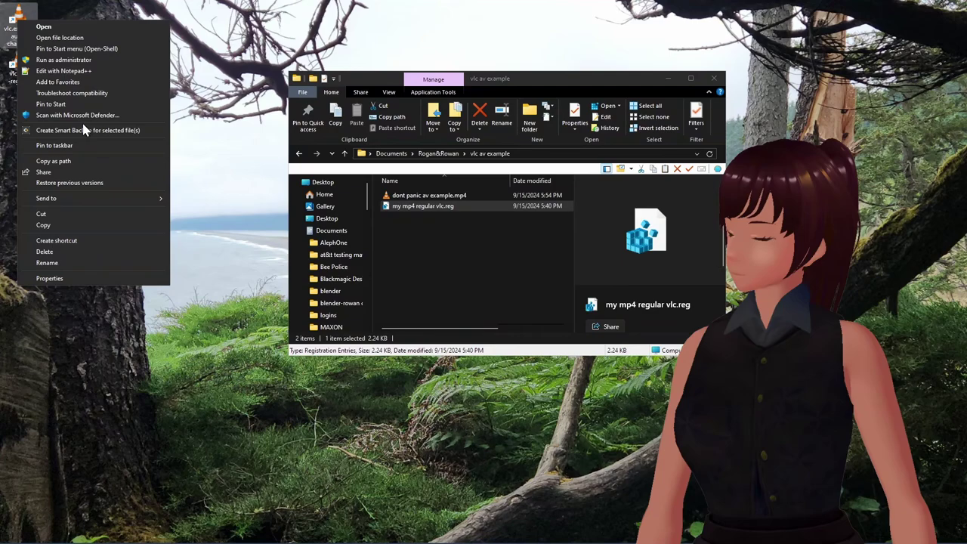
{"action": "left_click", "coordinate": [78, 275]}
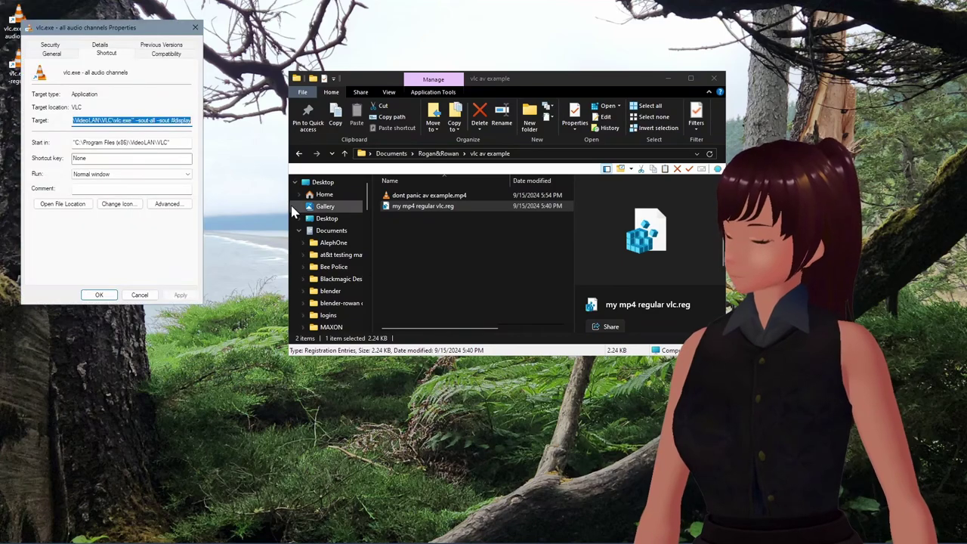
{"action": "left_click", "coordinate": [139, 122]}
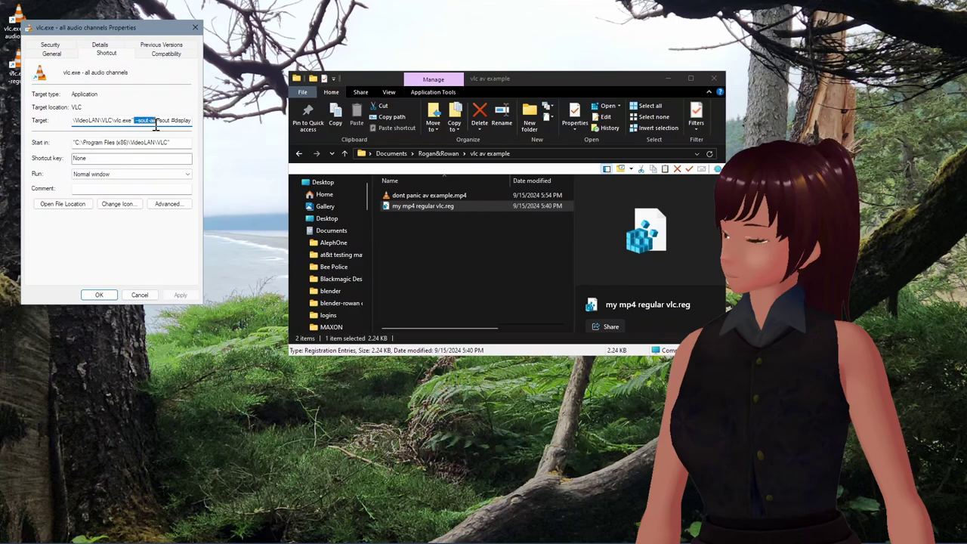
{"action": "left_click_drag", "start_coordinate": [161, 126], "coordinate": [188, 121]}
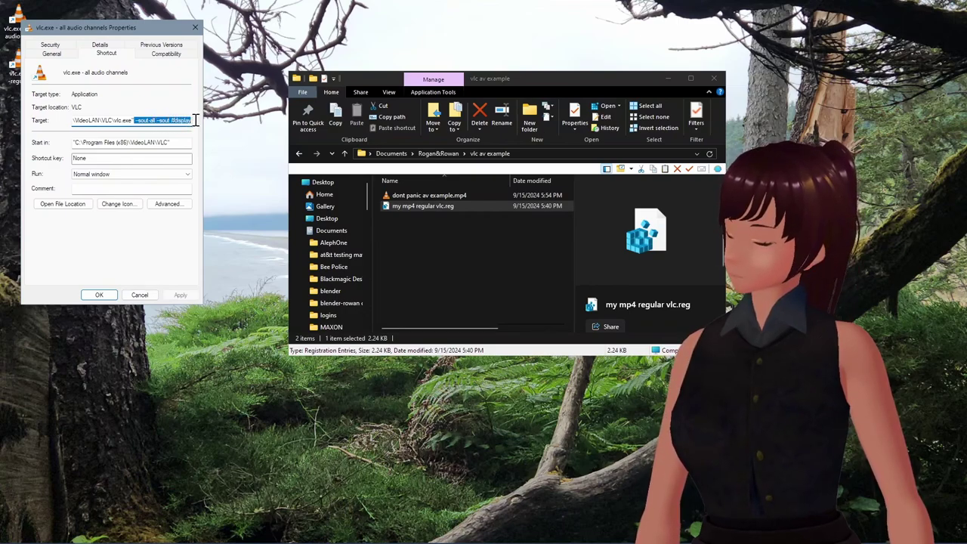
{"action": "right_click", "coordinate": [168, 121]}
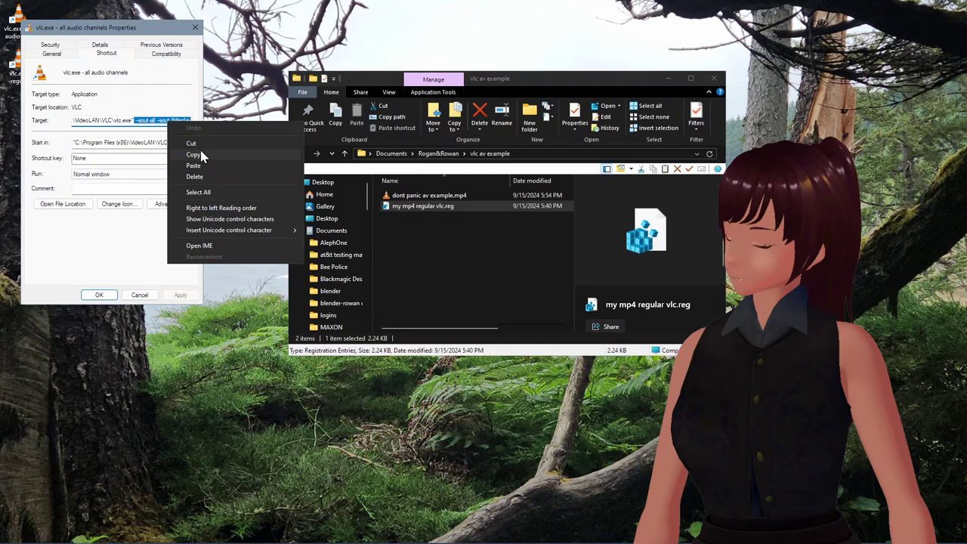
{"action": "left_click", "coordinate": [196, 155]}
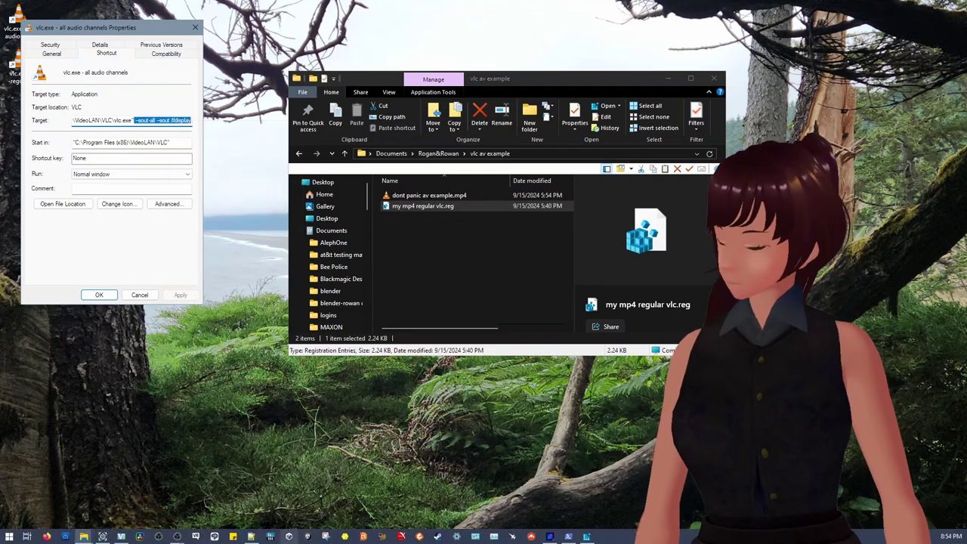
{"action": "left_click", "coordinate": [253, 537]}
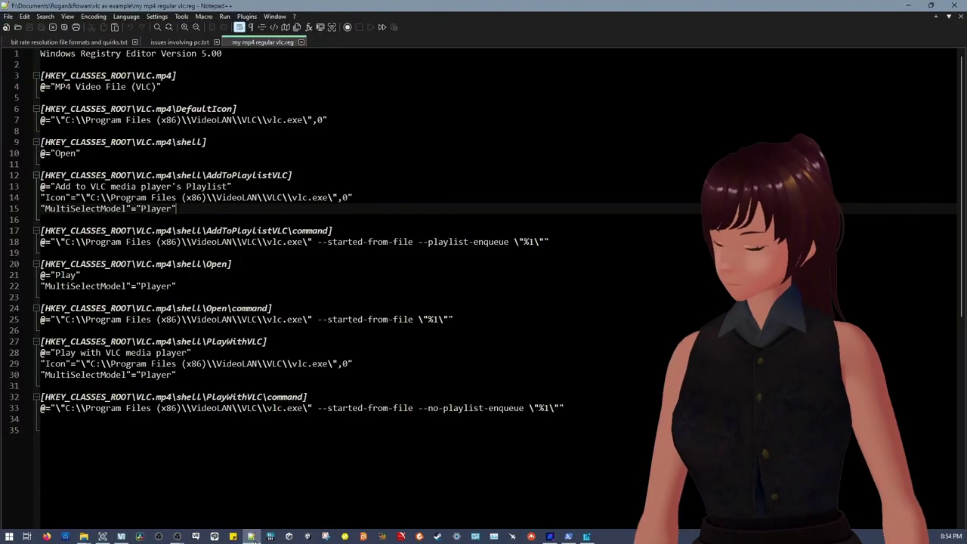
- Insert --sout-all --sout #display before --started-from-file on line 18, removing the extra space
{"action": "left_click", "coordinate": [241, 231]}
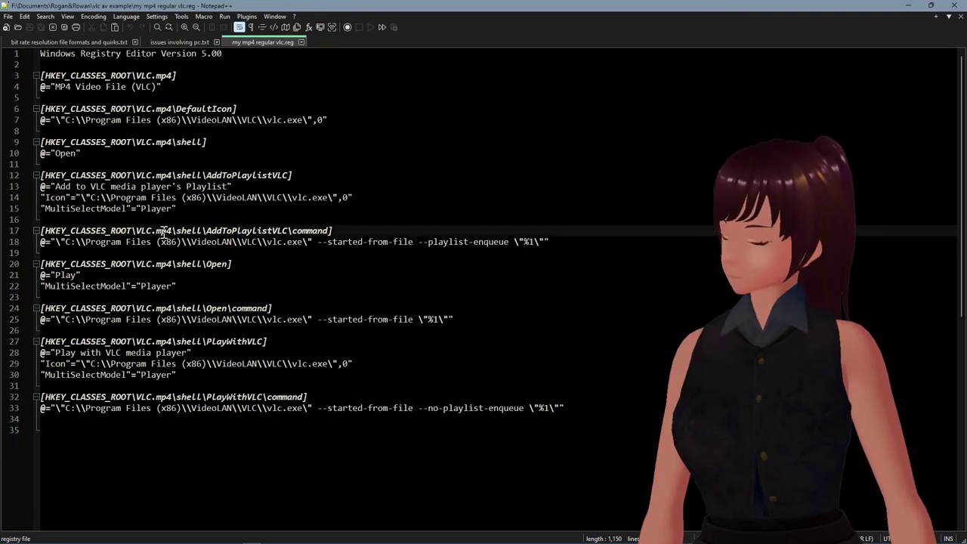
{"action": "double_click", "coordinate": [299, 232]}
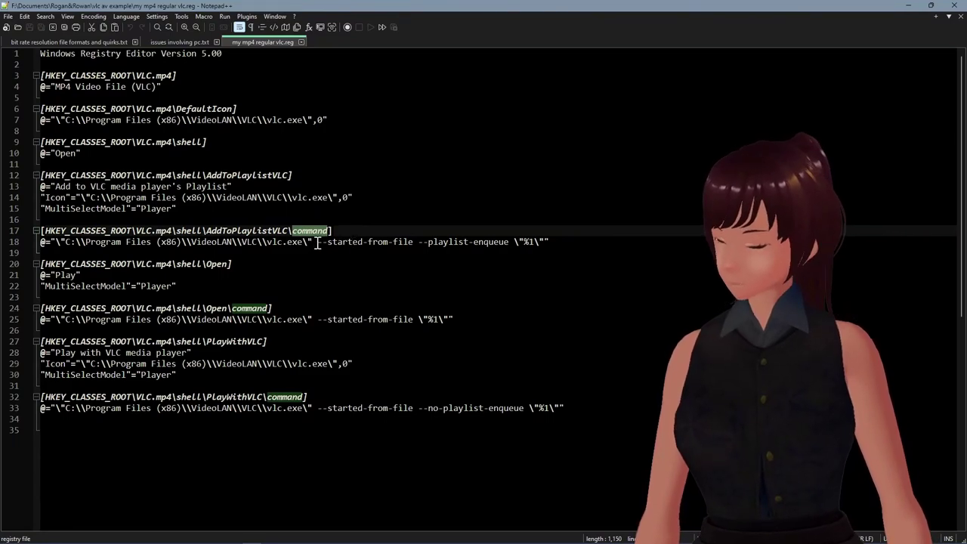
{"action": "left_click", "coordinate": [317, 242]}
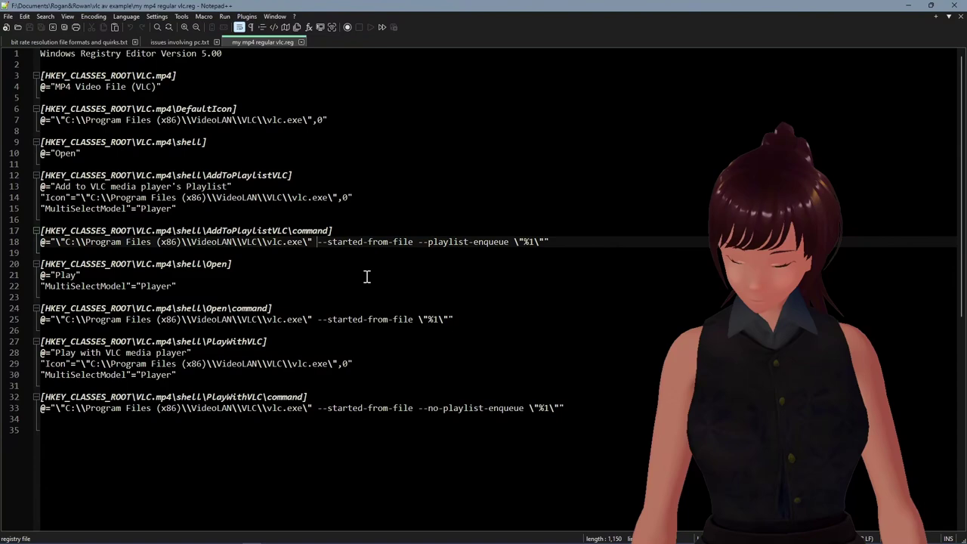
{"action": "key", "text": "ctrl+v"}
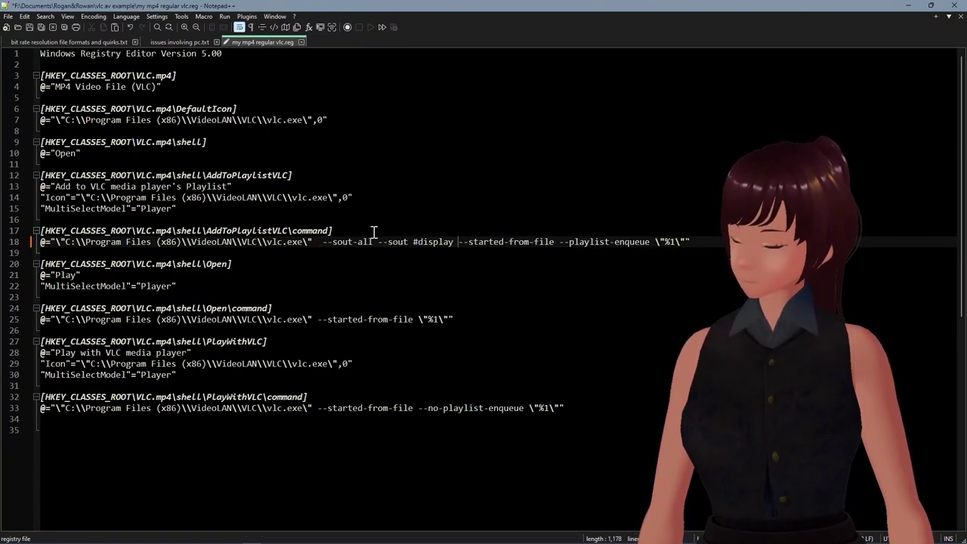
{"action": "double_click", "coordinate": [317, 242]}
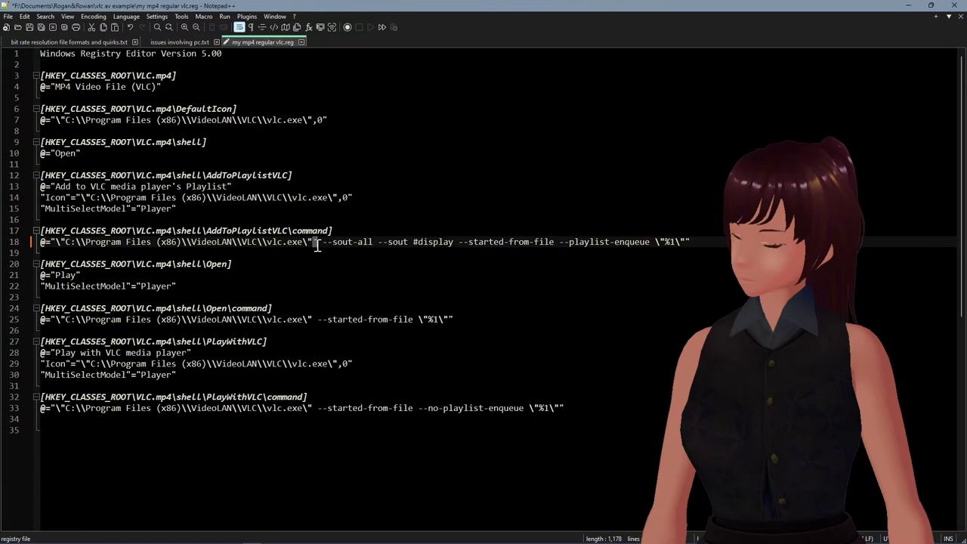
{"action": "key", "text": "Delete"}
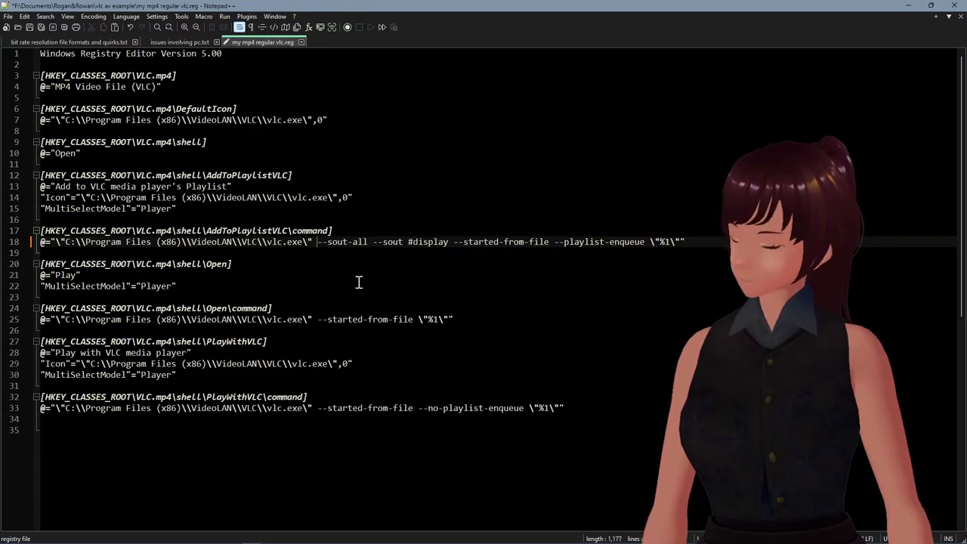
- Paste the same arguments into the line 25 and line 33 commands and save the .reg file
{"action": "left_click", "coordinate": [316, 319]}
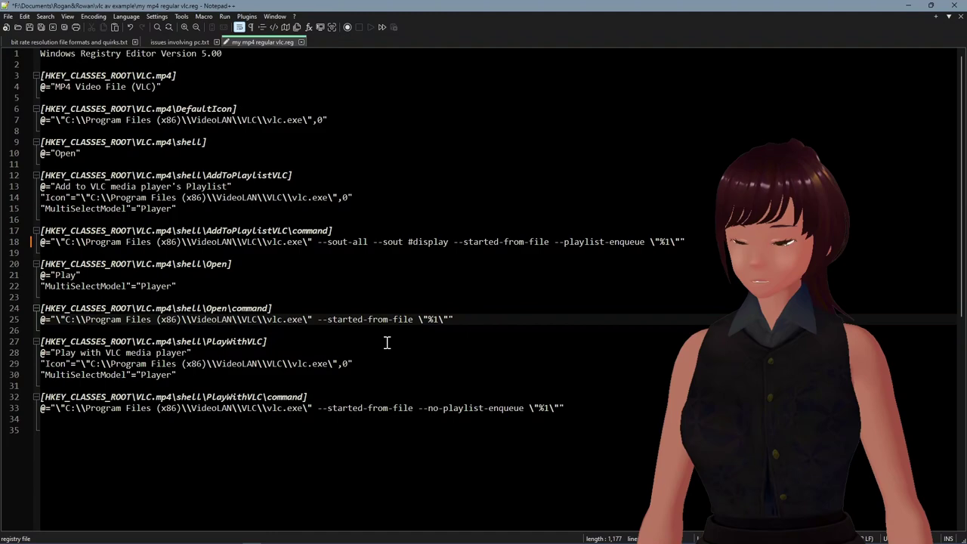
{"action": "key", "text": "ctrl+v"}
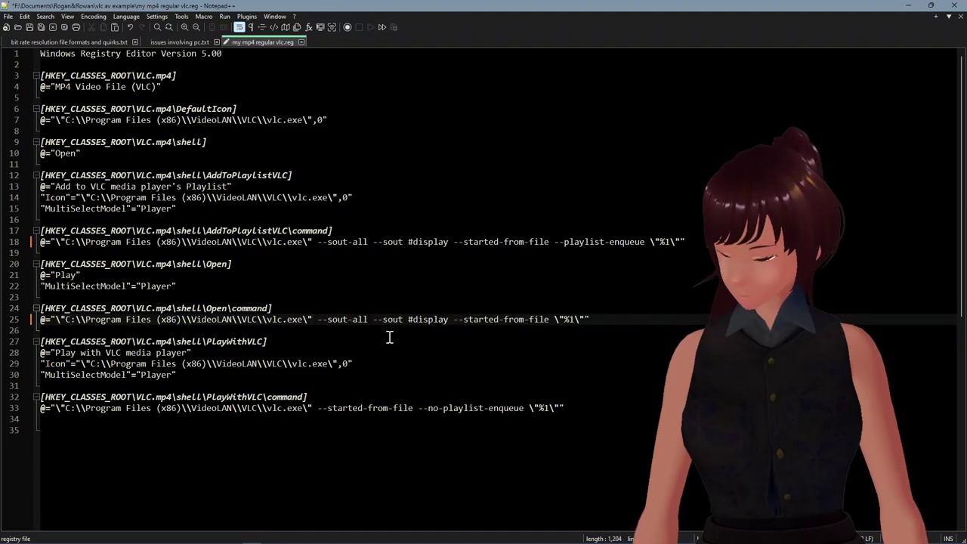
{"action": "double_click", "coordinate": [315, 319]}
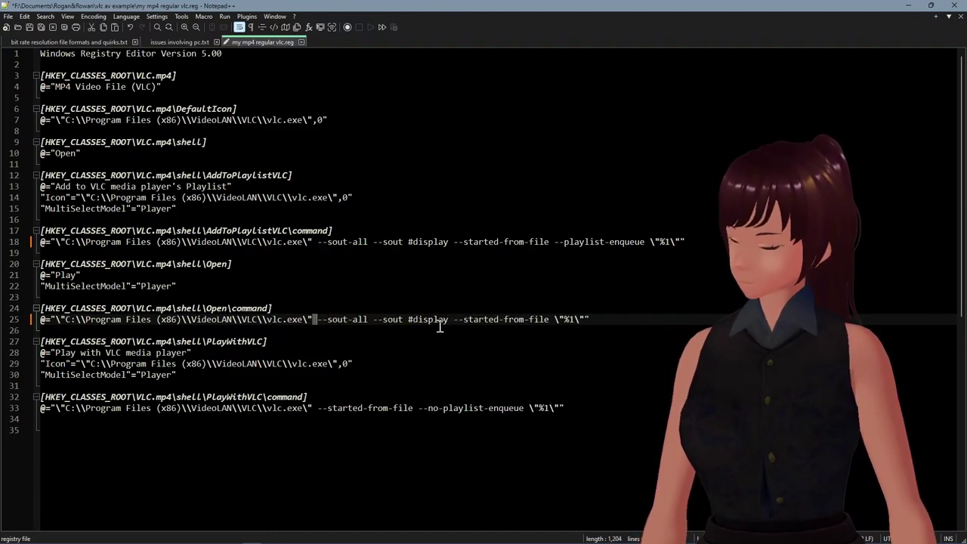
{"action": "double_click", "coordinate": [314, 408]}
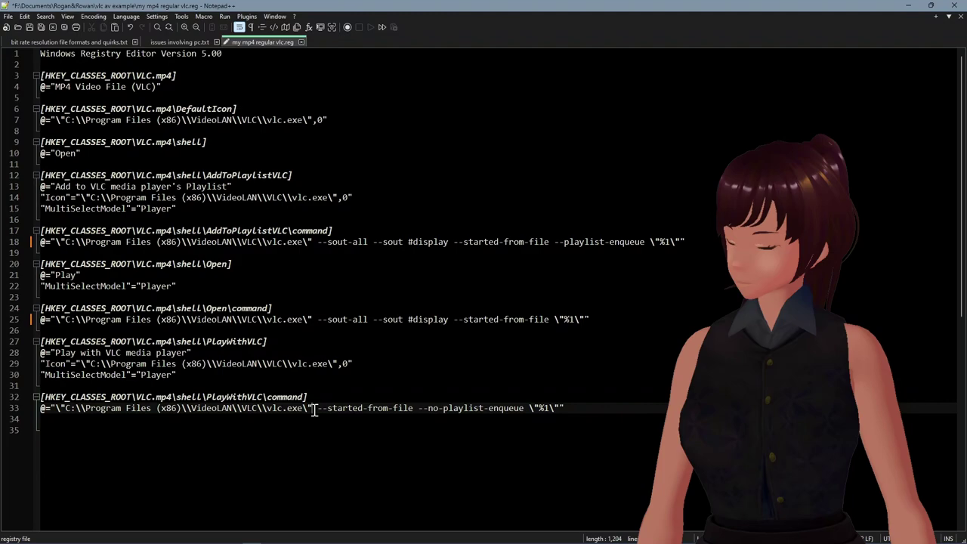
{"action": "key", "text": "ctrl+v"}
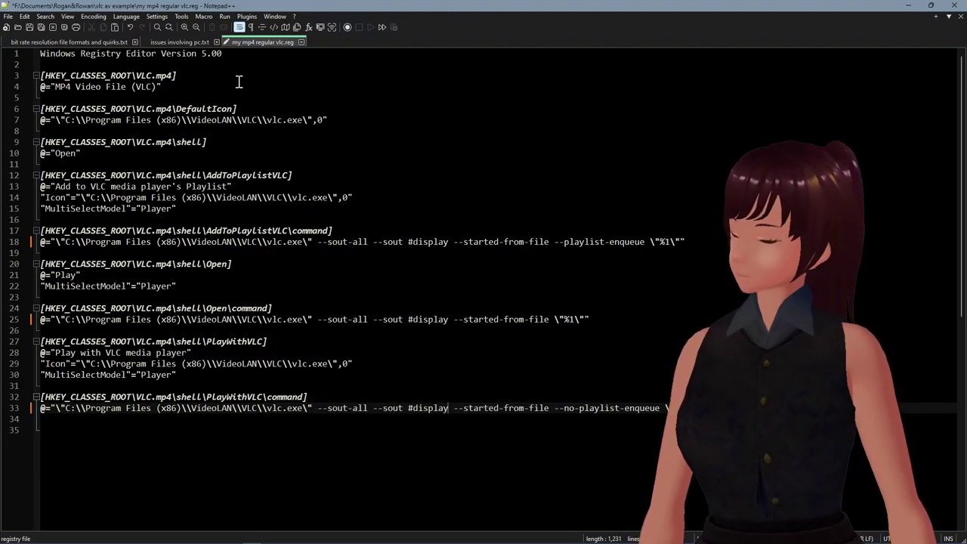
{"action": "key", "text": "ctrl+s"}
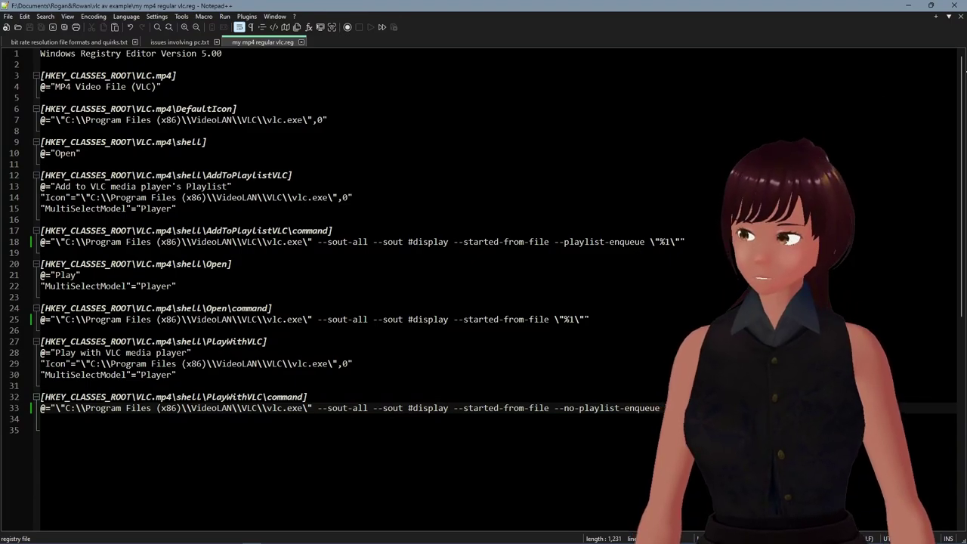
- Minimize Notepad++ to reveal the desktop
{"action": "left_click", "coordinate": [916, 6]}
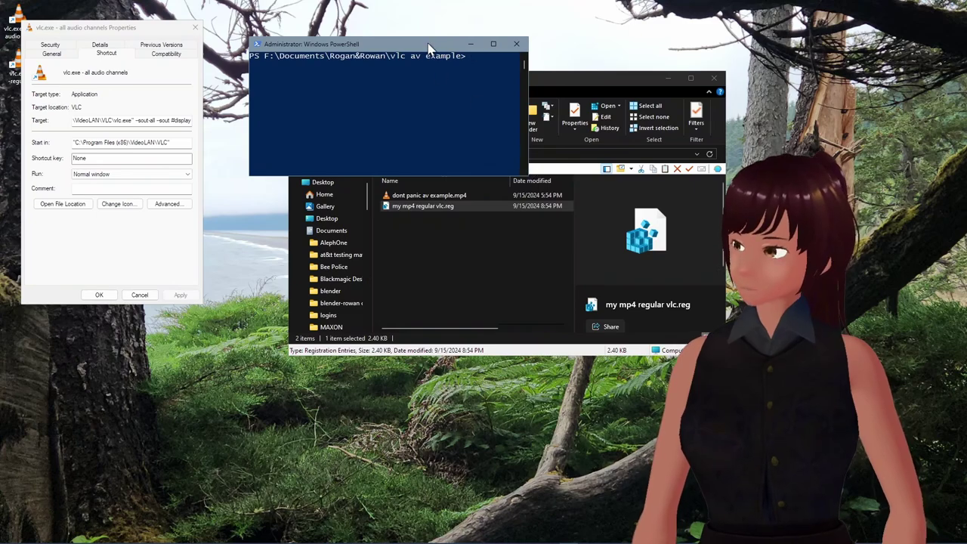
- List the folder's files with ls and enlarge the PowerShell window
{"action": "type", "text": "s"}
{"action": "key", "text": "Return"}
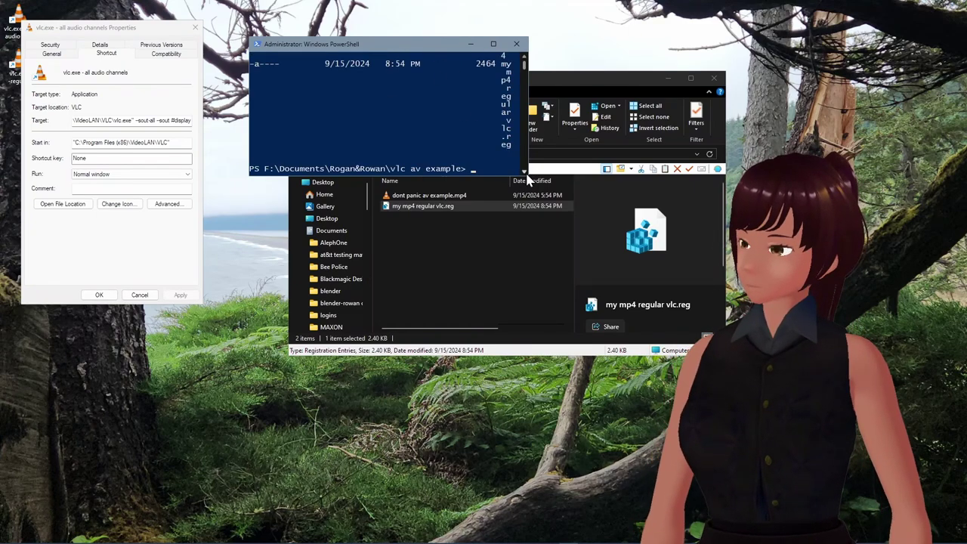
{"action": "left_click_drag", "start_coordinate": [527, 175], "coordinate": [867, 451]}
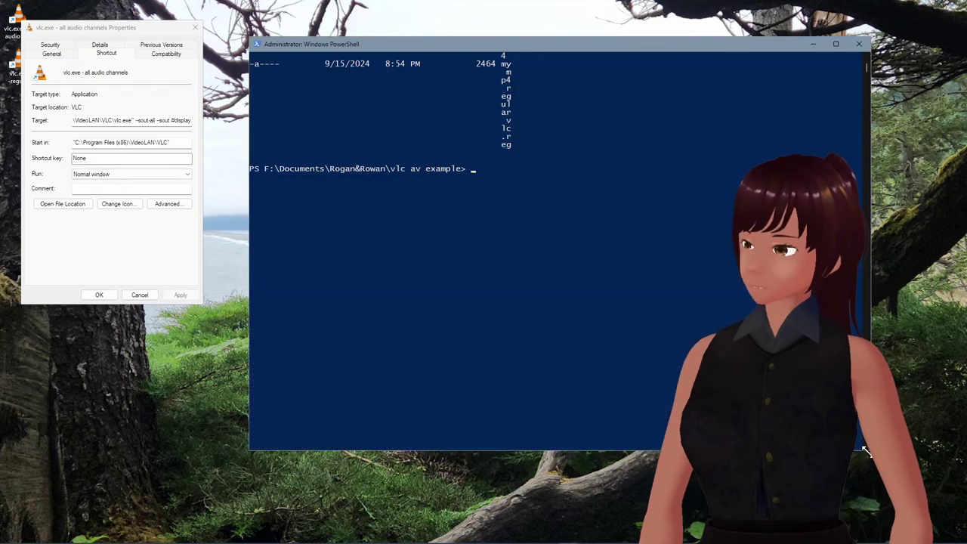
{"action": "key", "text": "Return"}
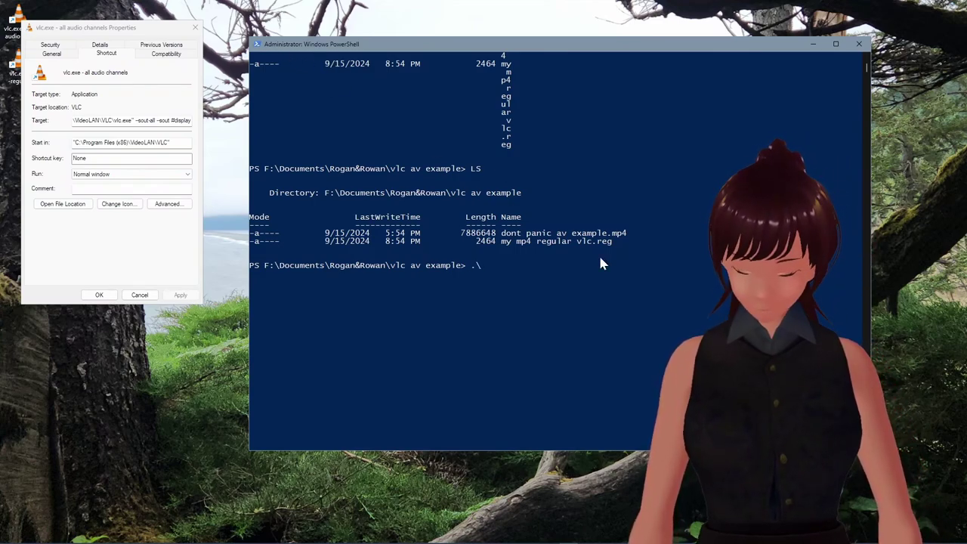
- Run .\my mp4 regular vlc.reg, completed with Tab, to start the registry import
{"action": "type", "text": ".\\"}
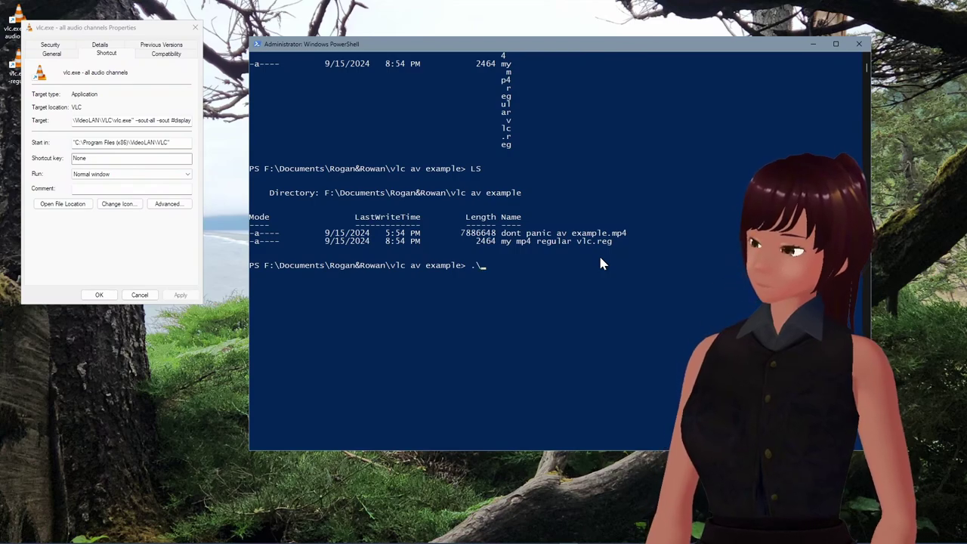
{"action": "type", "text": "MY"}
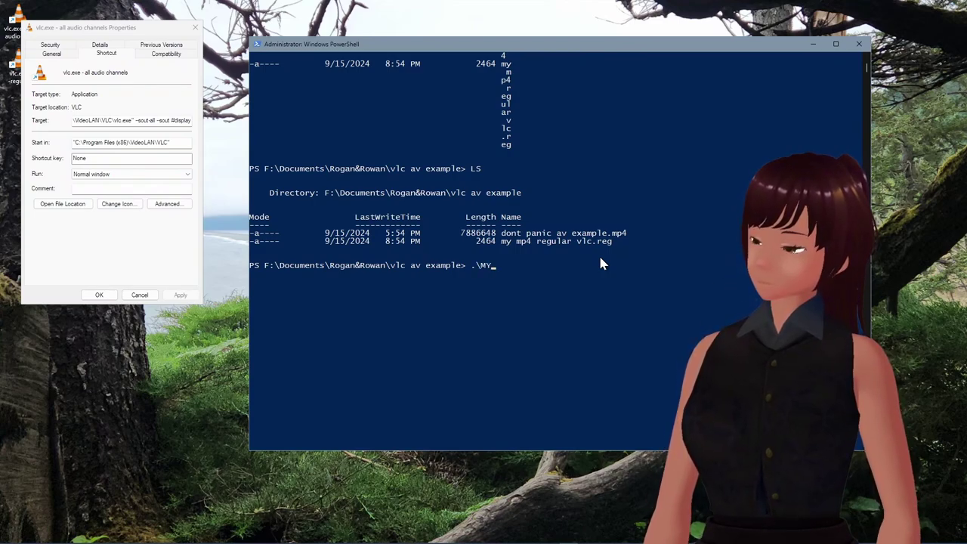
{"action": "key", "text": "BackSpace"}
{"action": "key", "text": "BackSpace"}
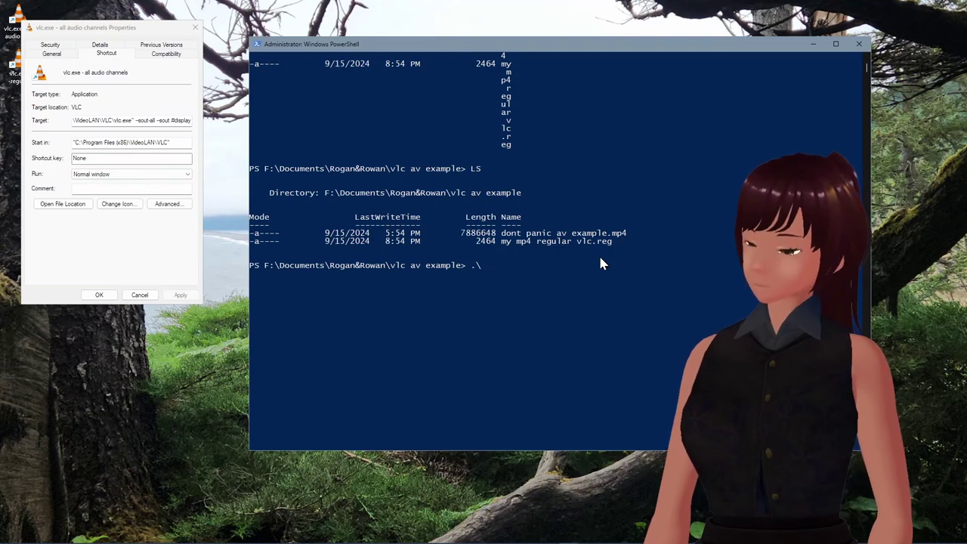
{"action": "type", "text": "my"}
{"action": "key", "text": "Tab"}
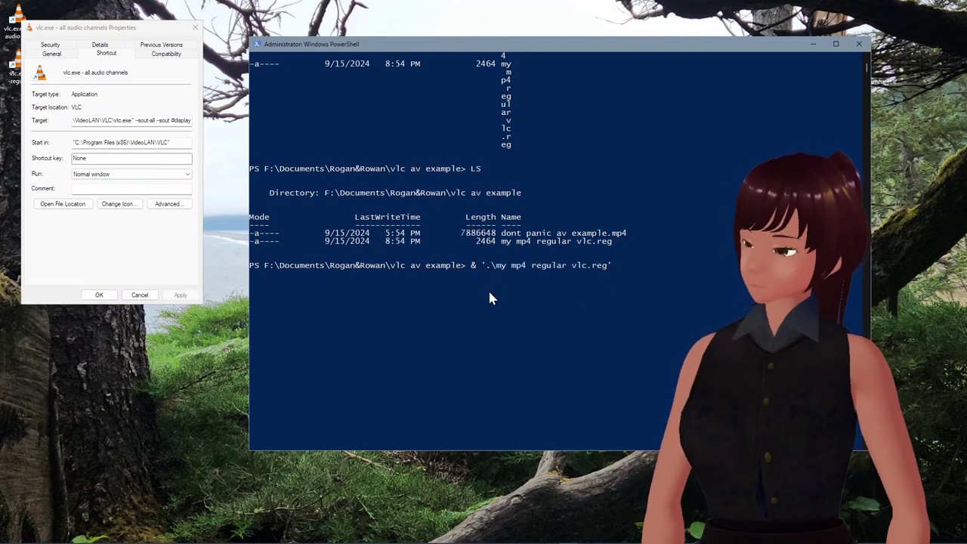
{"action": "key", "text": "Return"}
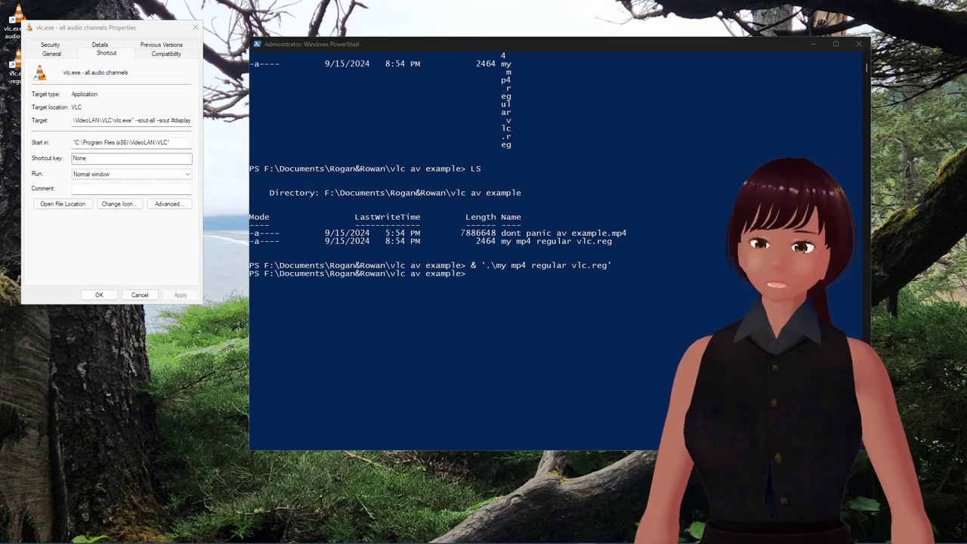
{"action": "left_click_drag", "start_coordinate": [476, 273], "coordinate": [528, 215]}
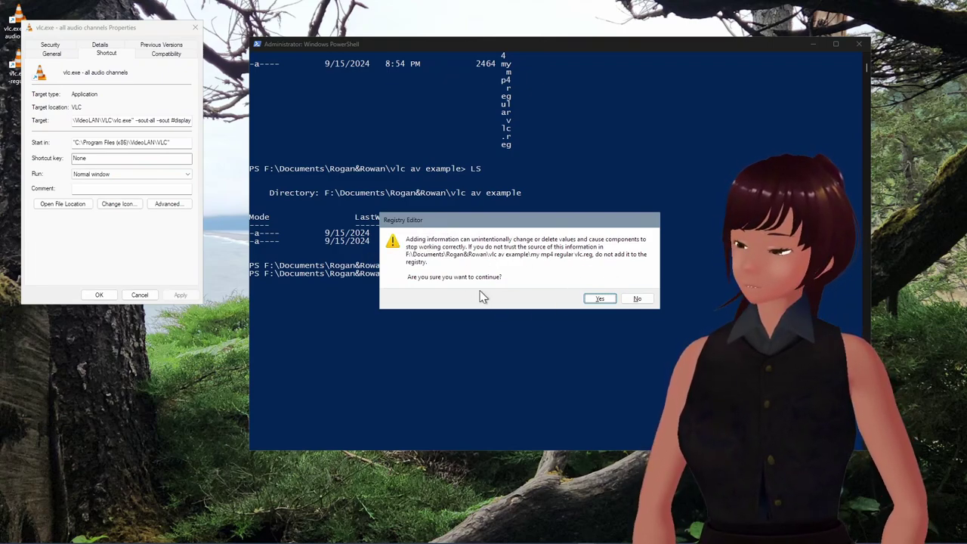
- Approve merging my mp4 regular vlc.reg into the registry and dismiss the success message
{"action": "left_click", "coordinate": [605, 298]}
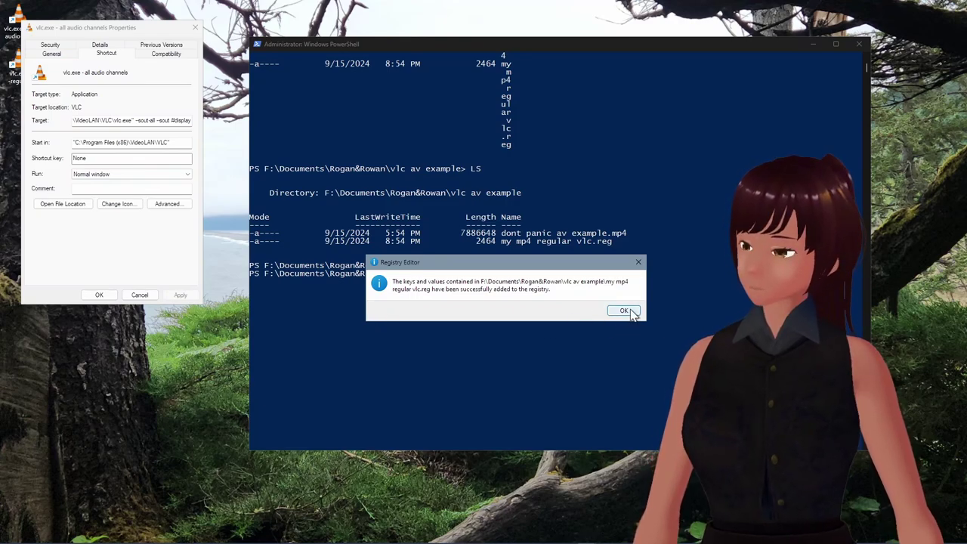
{"action": "left_click", "coordinate": [624, 311]}
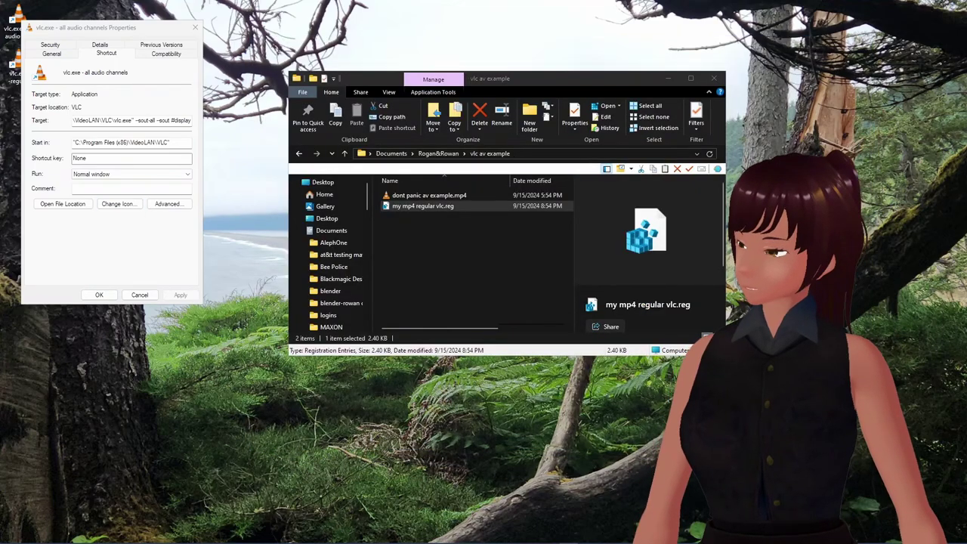
- Show the VLC.mp4 AddToPlaylistVLC command value with --sout-all --sout #display, widening Registry Editor
{"action": "left_click_drag", "start_coordinate": [572, 129], "coordinate": [545, 39]}
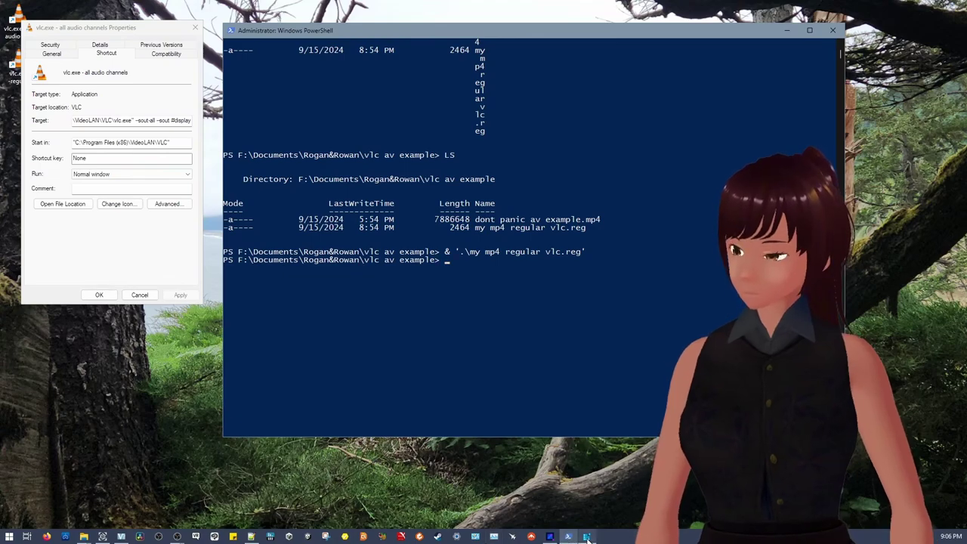
{"action": "left_click", "coordinate": [567, 536]}
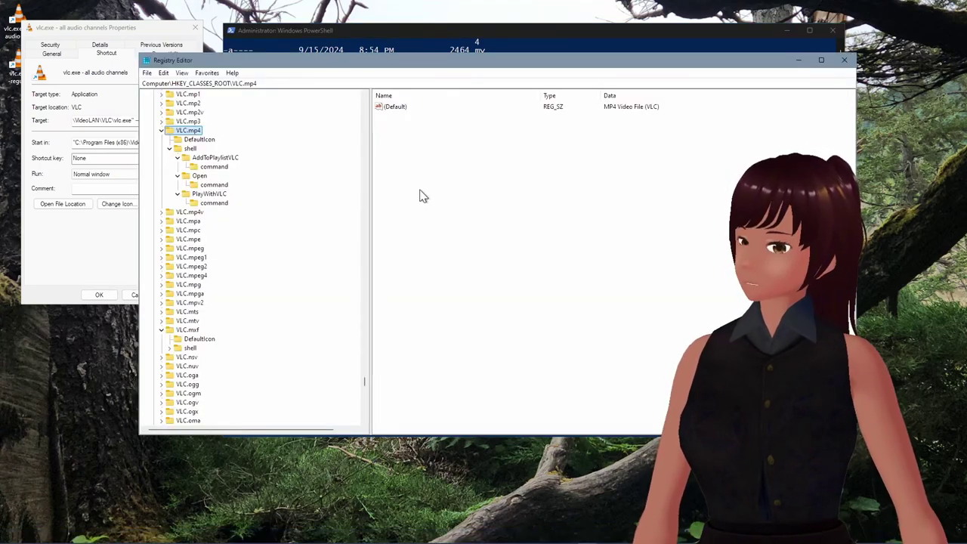
{"action": "left_click", "coordinate": [198, 167]}
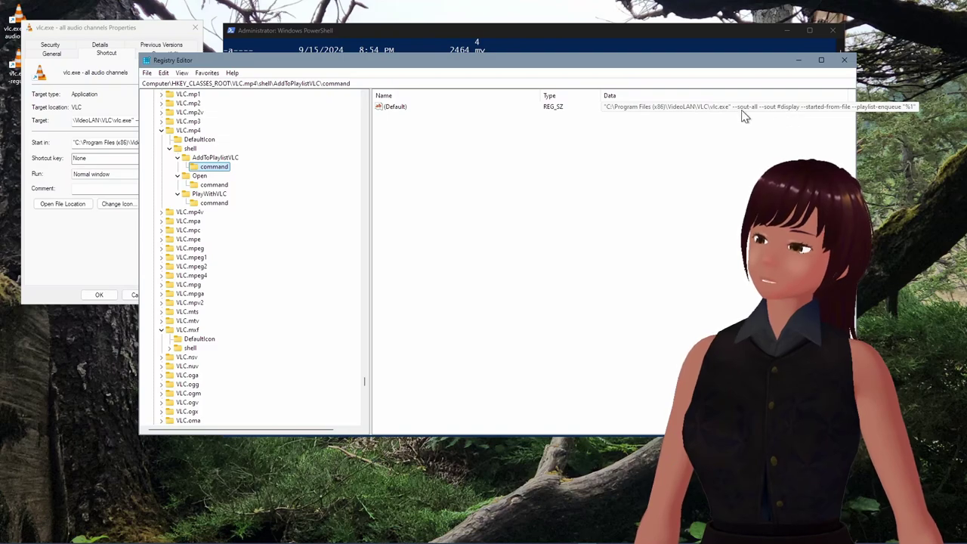
{"action": "left_click", "coordinate": [808, 110]}
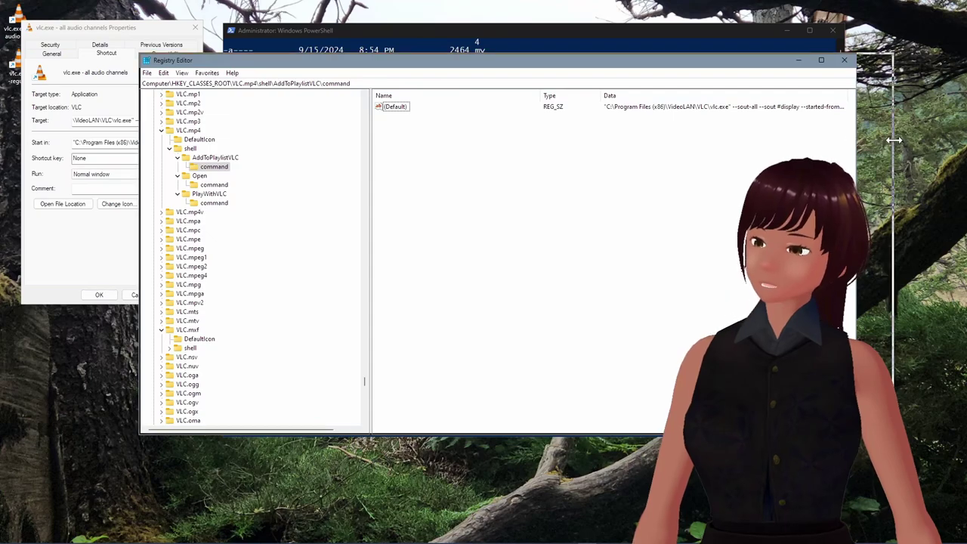
{"action": "left_click_drag", "start_coordinate": [856, 139], "coordinate": [947, 139]}
- Minimize PowerShell, close the vlc.exe shortcut Properties dialog, and uncover File Explorer
{"action": "left_click_drag", "start_coordinate": [694, 66], "coordinate": [604, 76]}
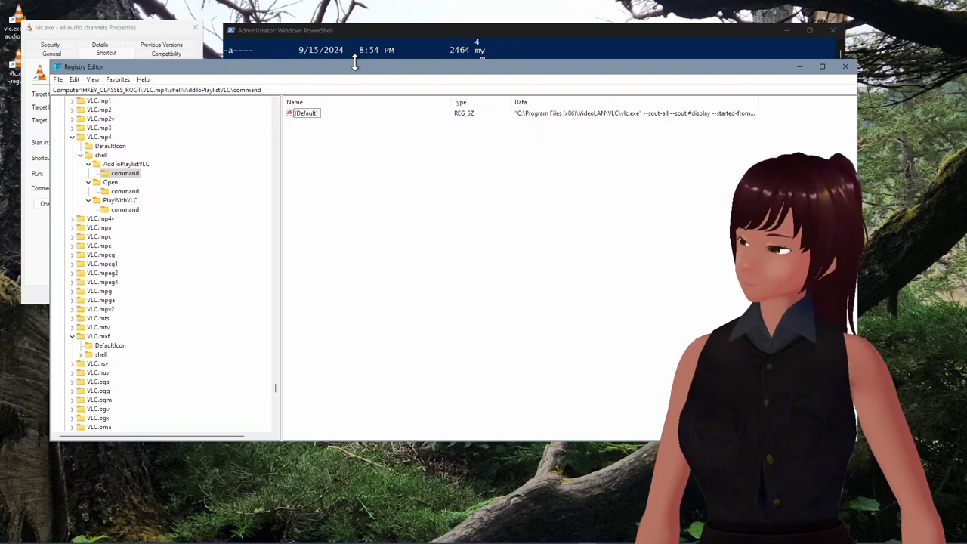
{"action": "left_click", "coordinate": [155, 34]}
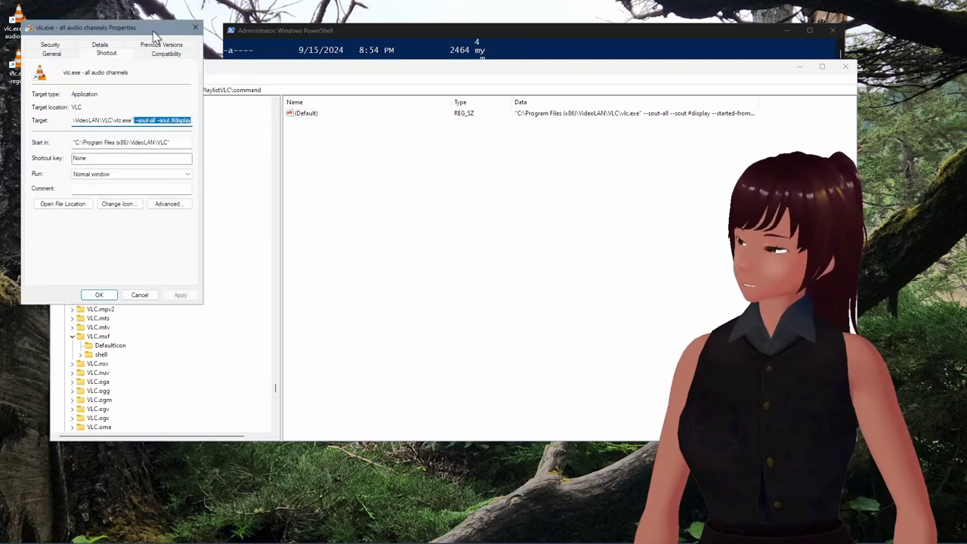
{"action": "left_click", "coordinate": [422, 31]}
{"action": "left_click", "coordinate": [787, 30]}
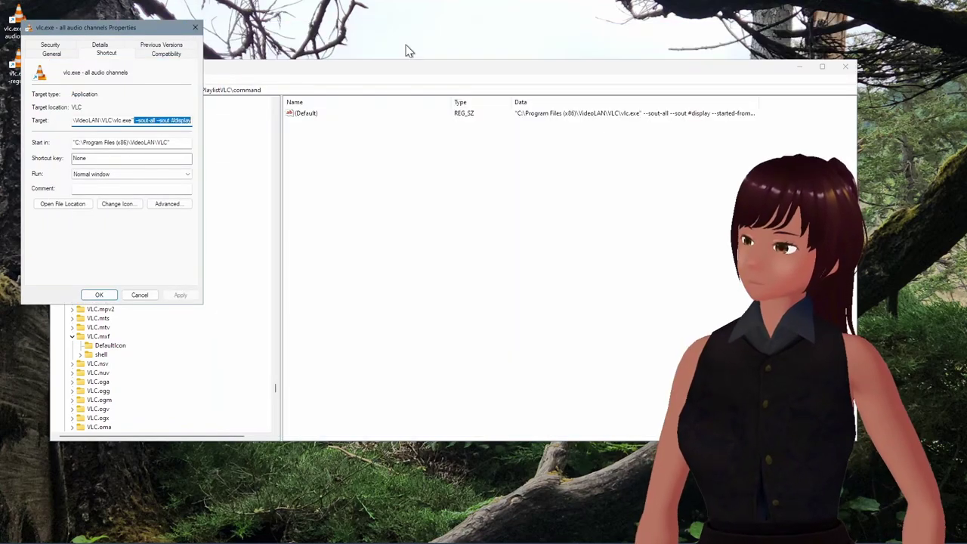
{"action": "left_click", "coordinate": [195, 29]}
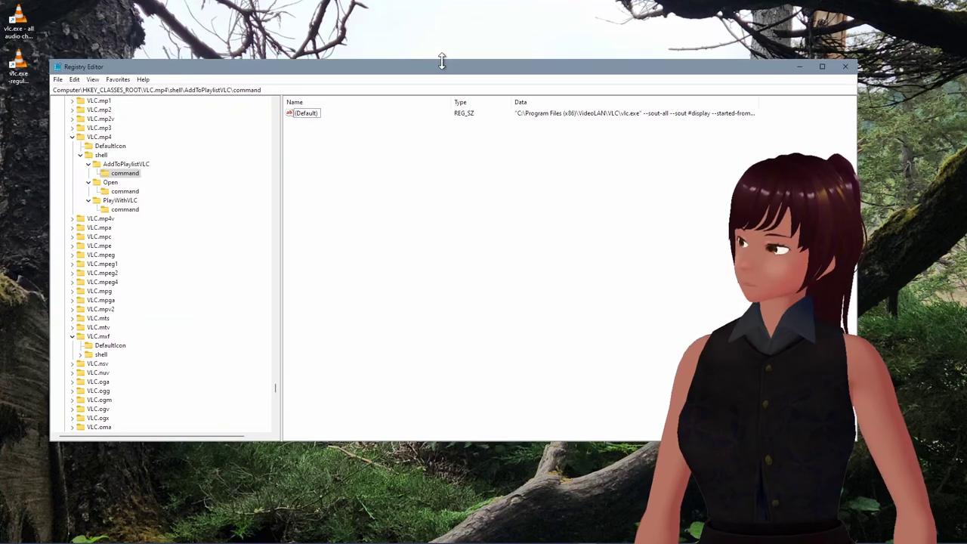
{"action": "left_click_drag", "start_coordinate": [442, 66], "coordinate": [452, 138]}
- Play dont panic av example.mp4 from the 'vlc av example' folder in VLC, then close VLC
{"action": "left_click", "coordinate": [548, 81]}
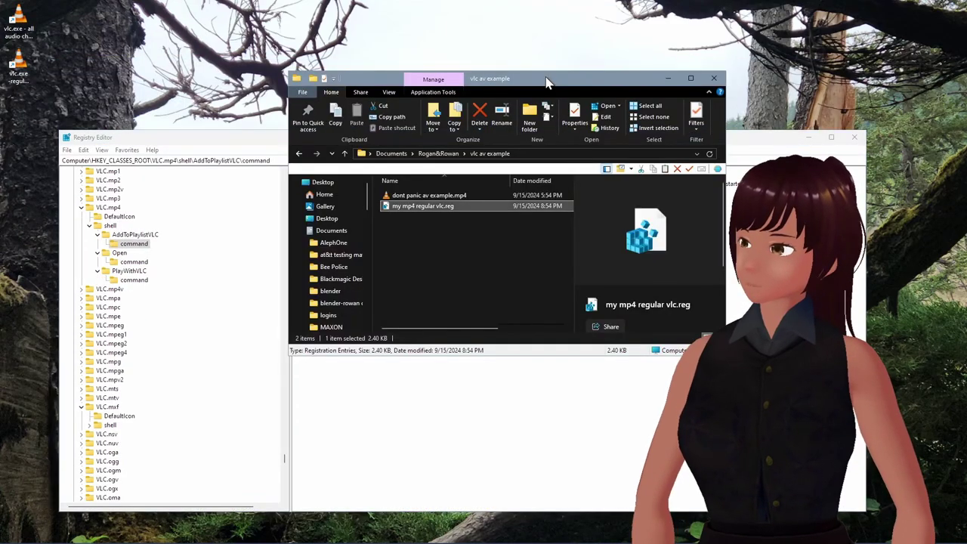
{"action": "left_click", "coordinate": [392, 197]}
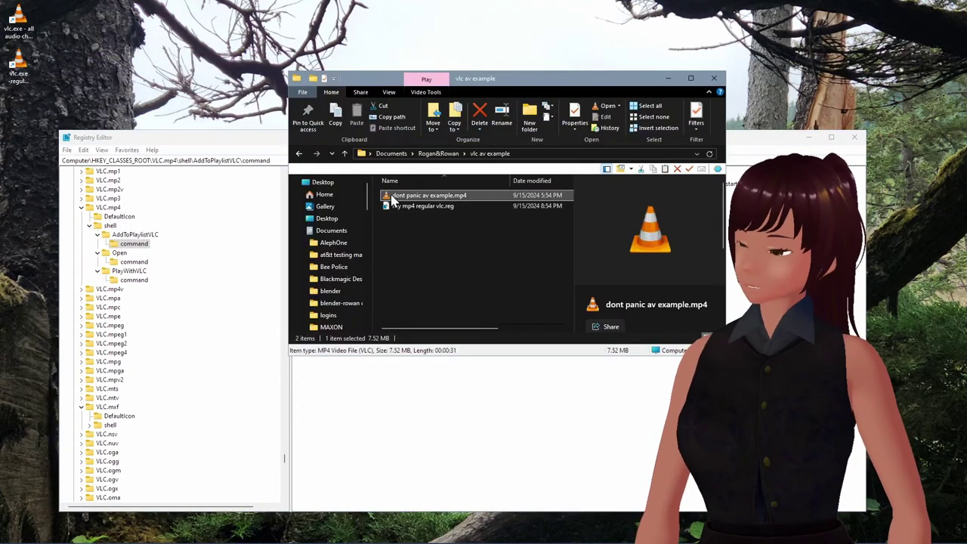
{"action": "double_click", "coordinate": [447, 198]}
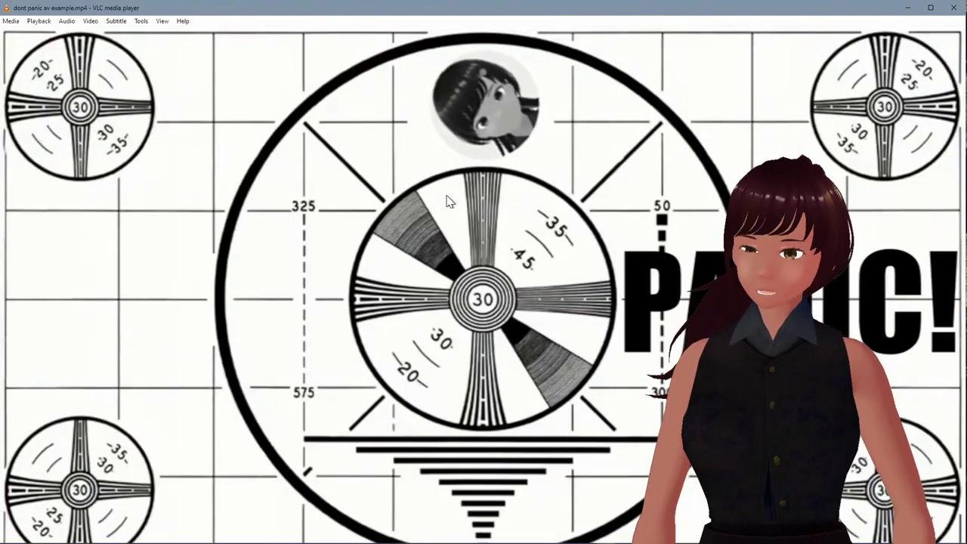
{"action": "left_click", "coordinate": [955, 9]}
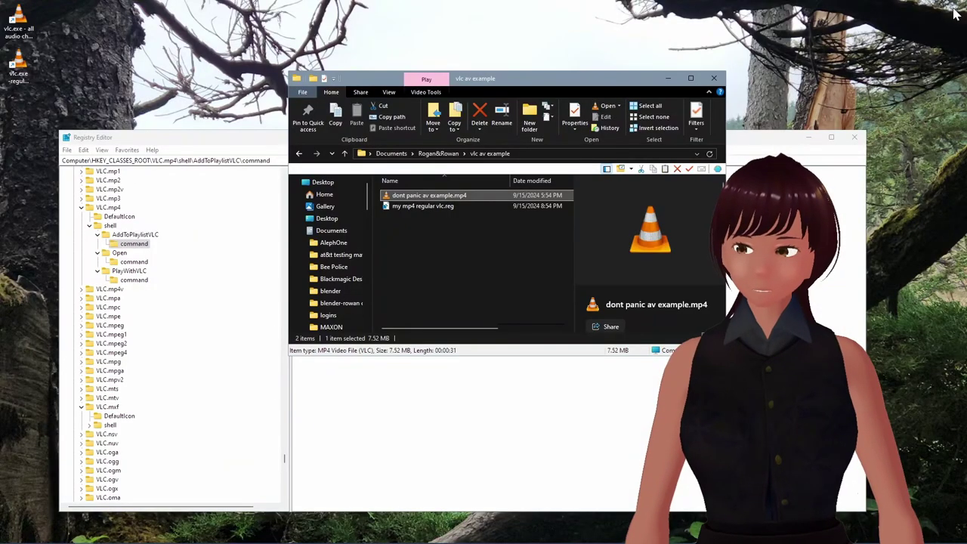